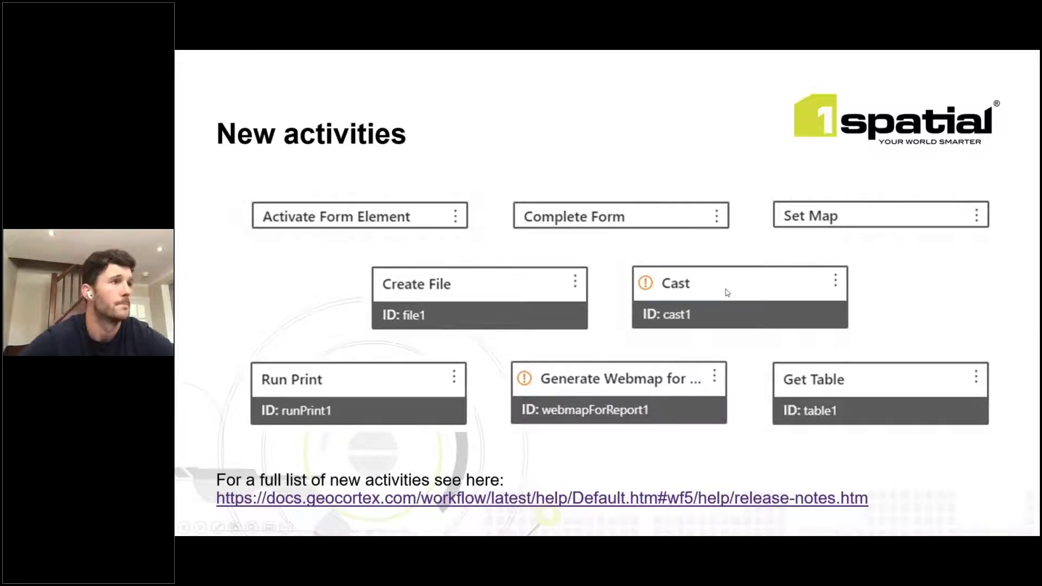
Step: Switch from the slides to the GXWF Sample Site in the browser and dismiss its welcome alert
{"action": "key", "text": "Right"}
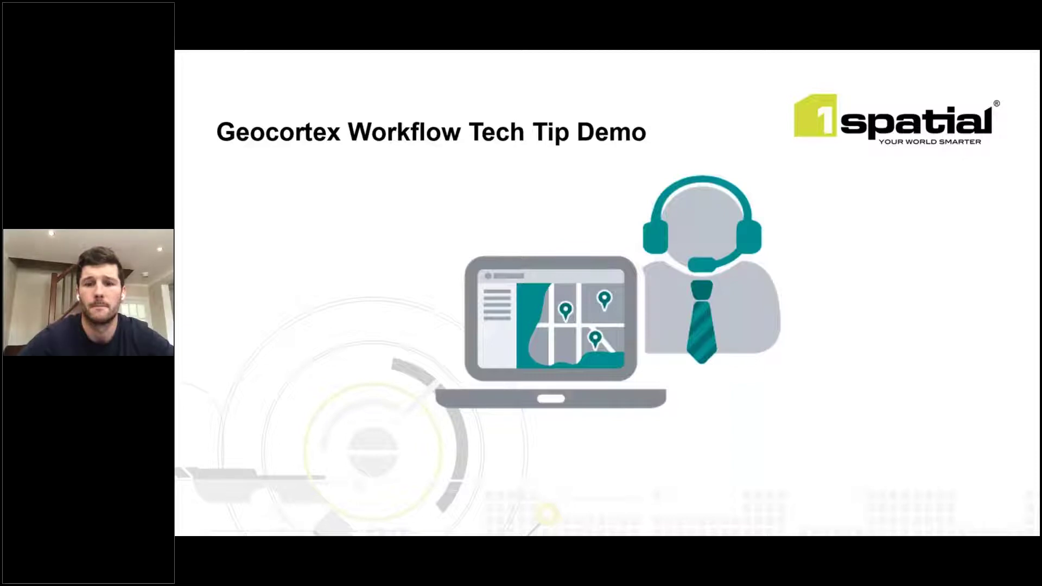
{"action": "key", "text": "alt+Tab"}
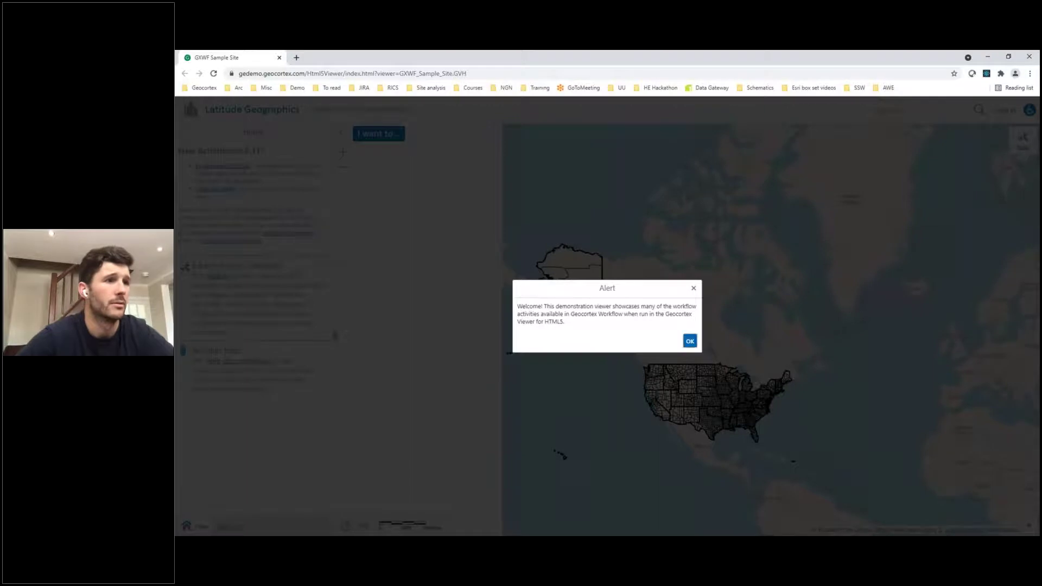
{"action": "left_click", "coordinate": [690, 341]}
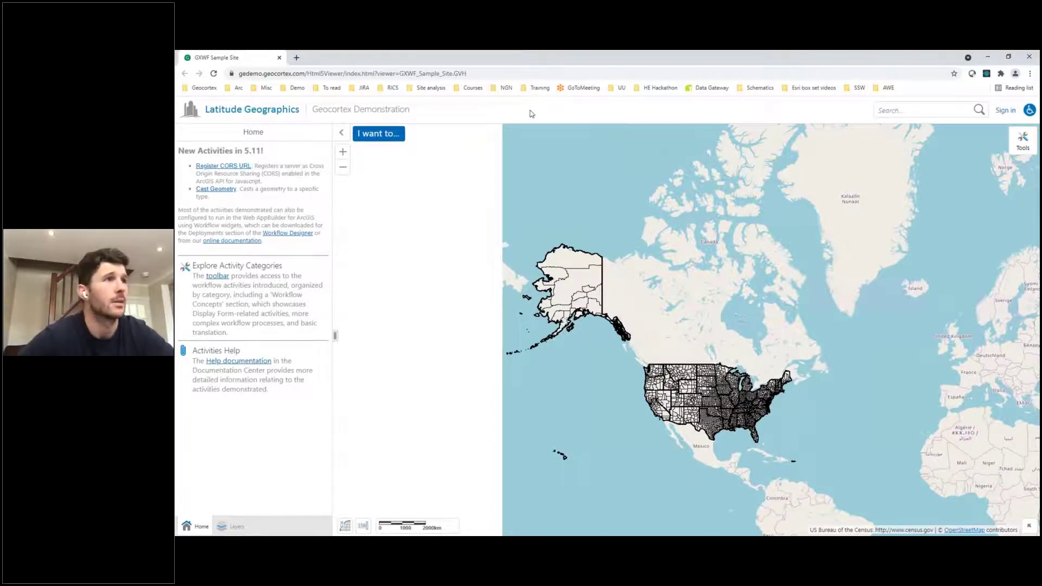
Step: Look through the viewer's sample tools, including Workflow Concepts, GIS, Feature Attachments, Error Handling and Logging, and Geocortex Essentials
{"action": "left_click", "coordinate": [1023, 140]}
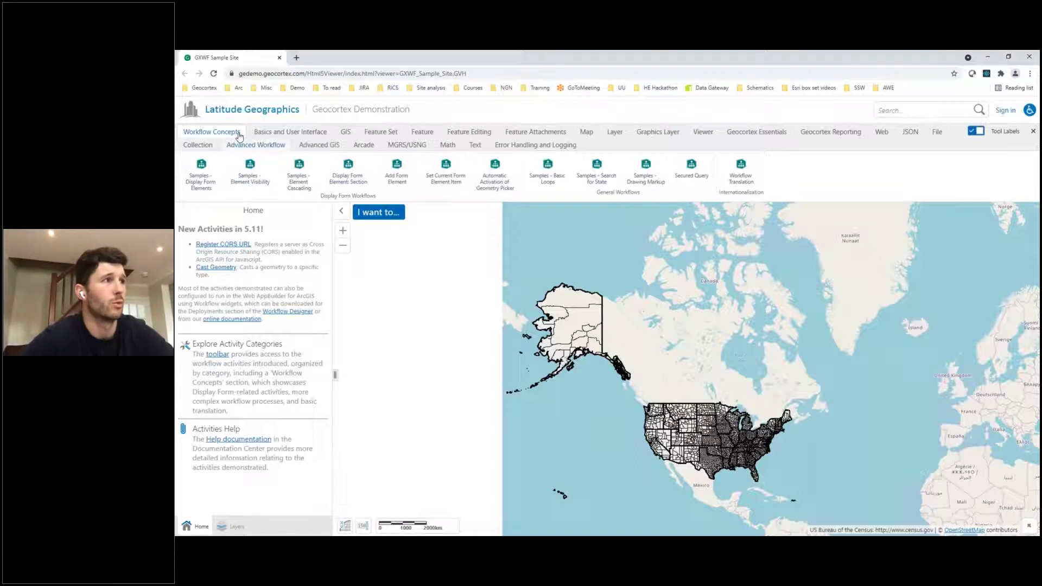
{"action": "left_click", "coordinate": [247, 176]}
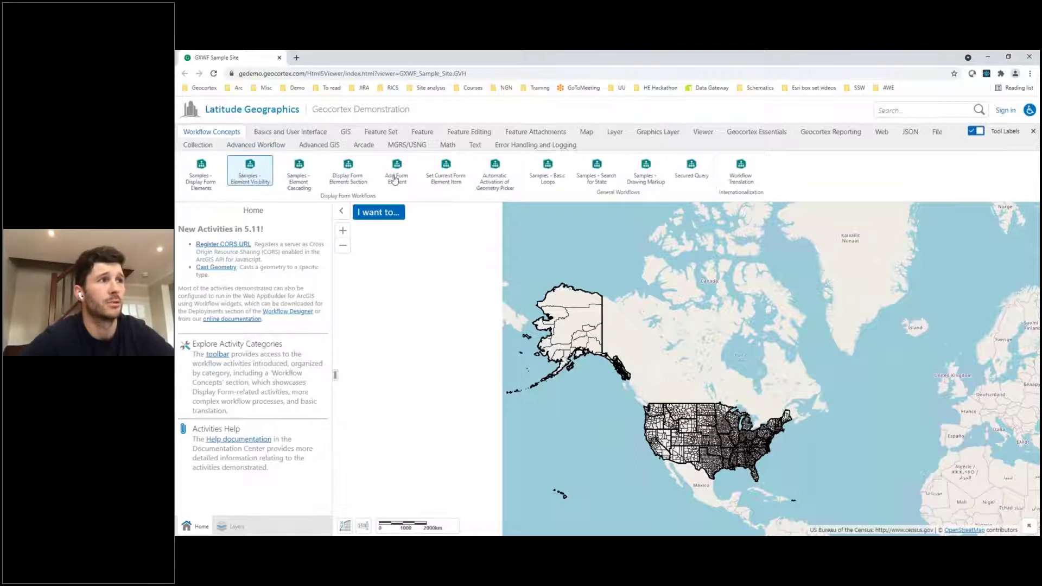
{"action": "left_click", "coordinate": [349, 132]}
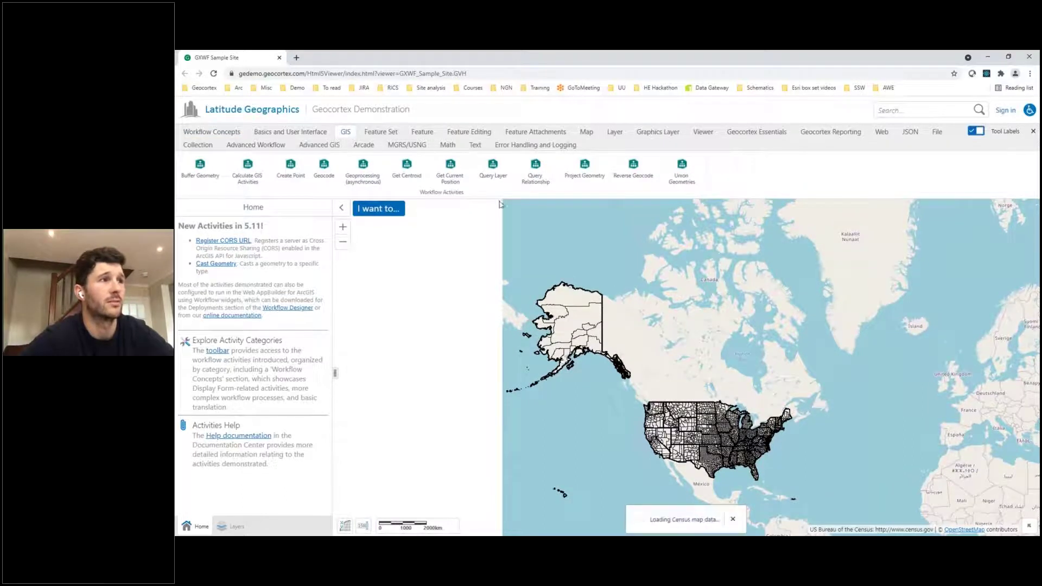
{"action": "left_click", "coordinate": [526, 134]}
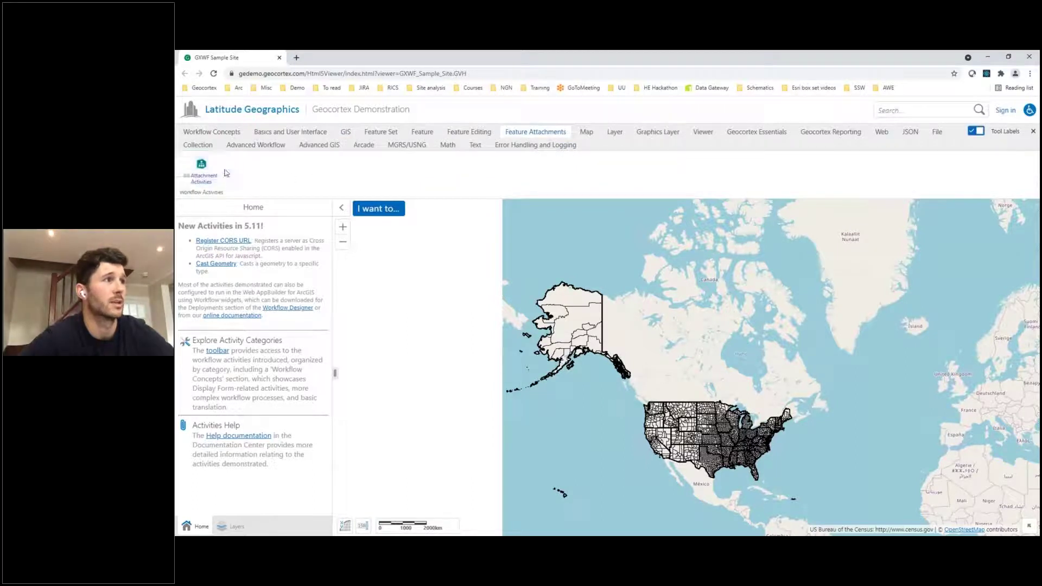
{"action": "left_click", "coordinate": [526, 146]}
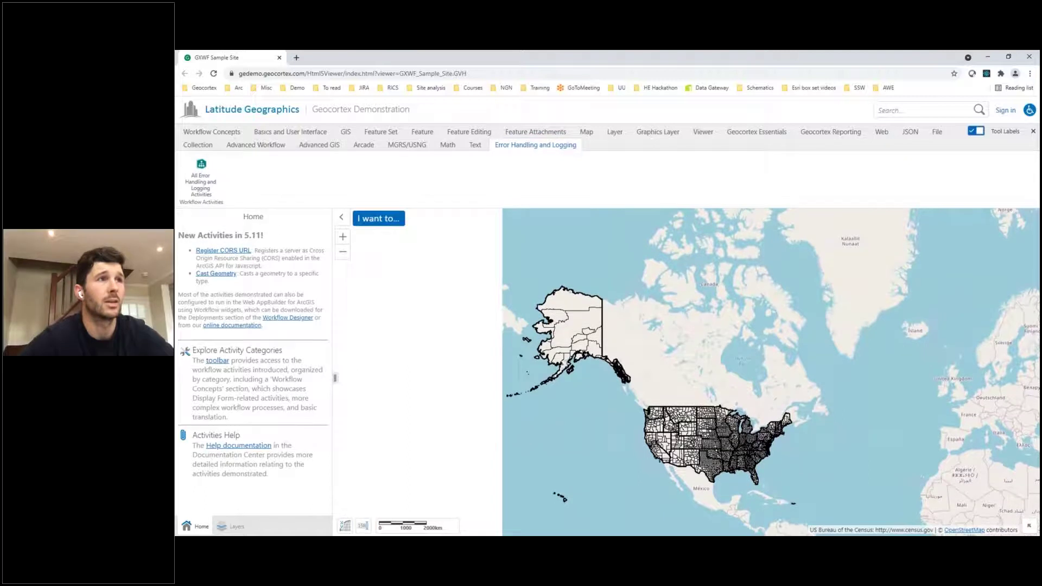
{"action": "left_click", "coordinate": [760, 135]}
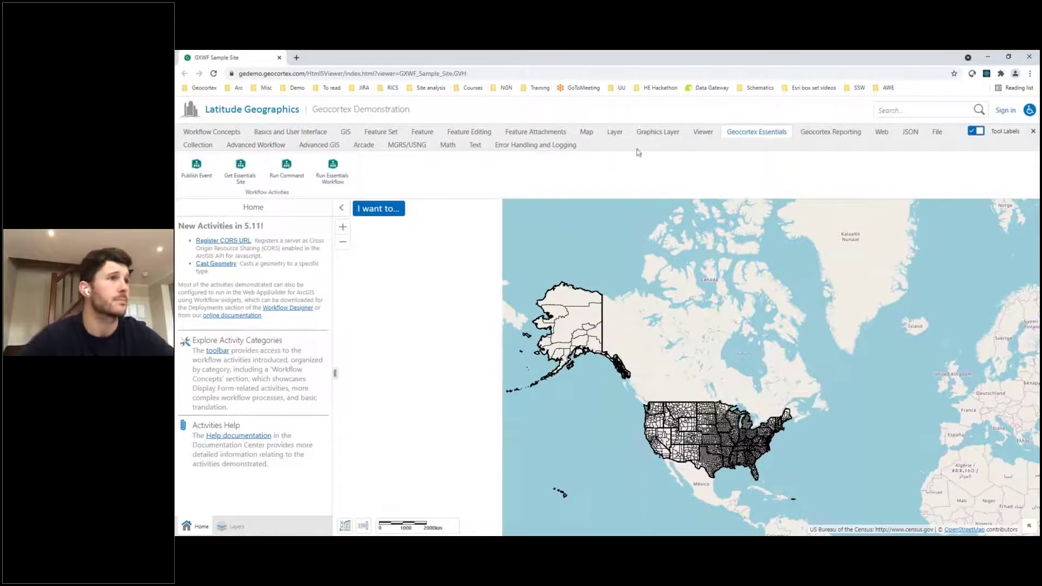
Step: Run the Inject CSS sample workflow from the Viewer activities and dismiss its introductory alert
{"action": "left_click", "coordinate": [702, 135]}
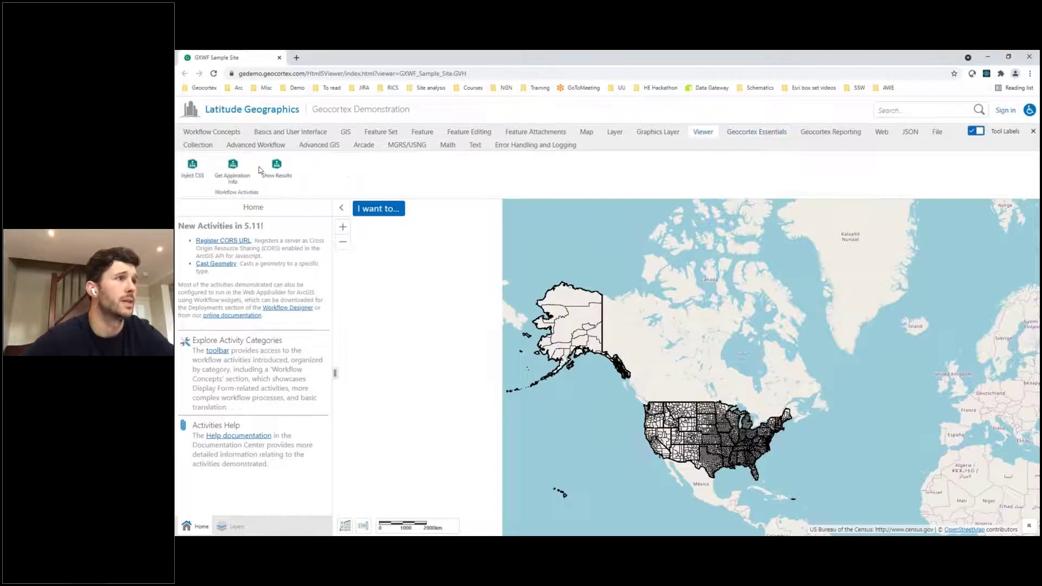
{"action": "left_click", "coordinate": [190, 174]}
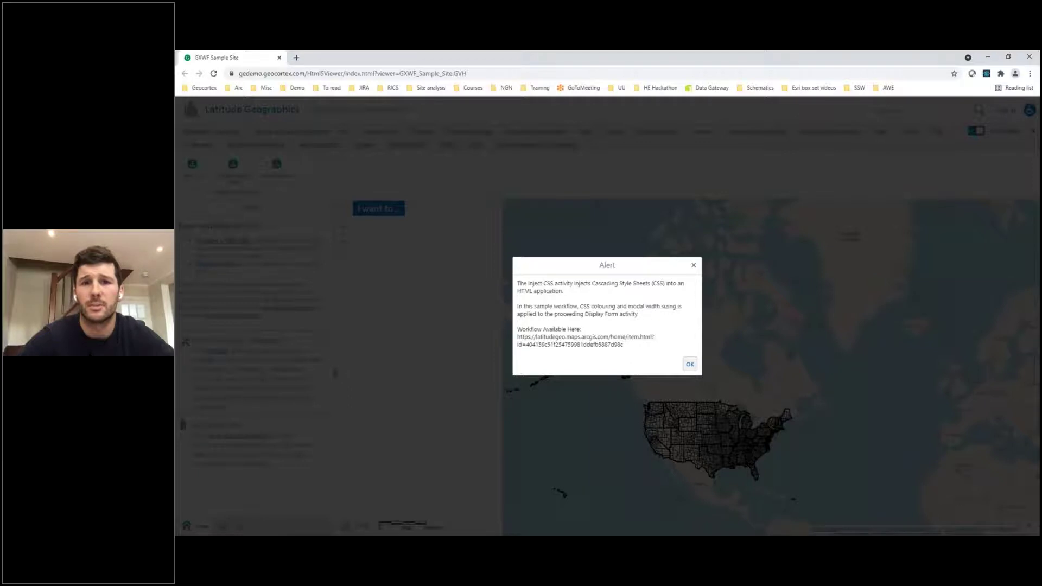
{"action": "left_click", "coordinate": [690, 364]}
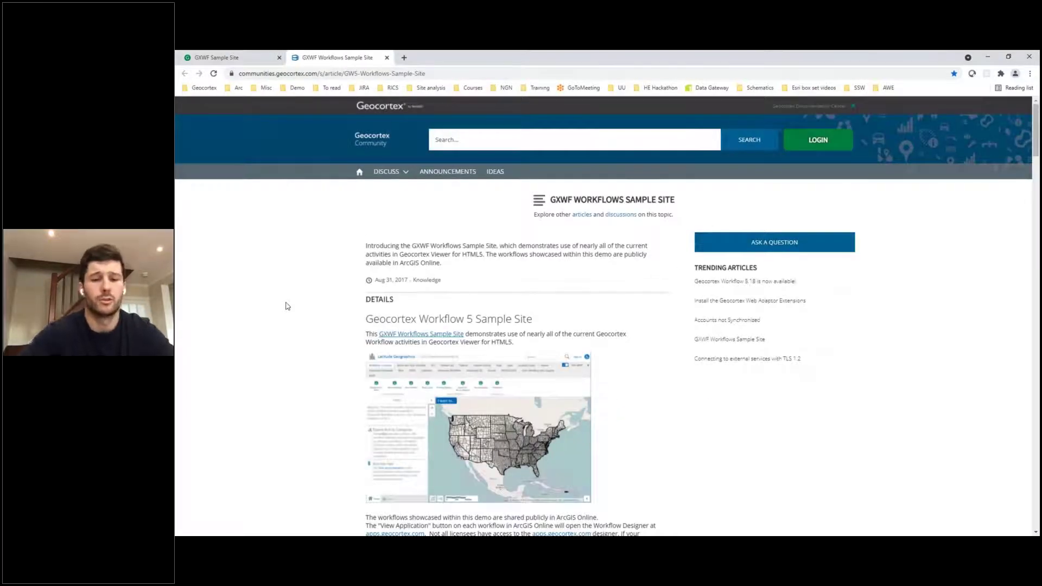
Step: Search the GXWF Workflows Sample Site article for "css" and open a copy of the GW5 - Inject CSS workflow in the designer
{"action": "key", "text": "ctrl+f"}
{"action": "type", "text": "css"}
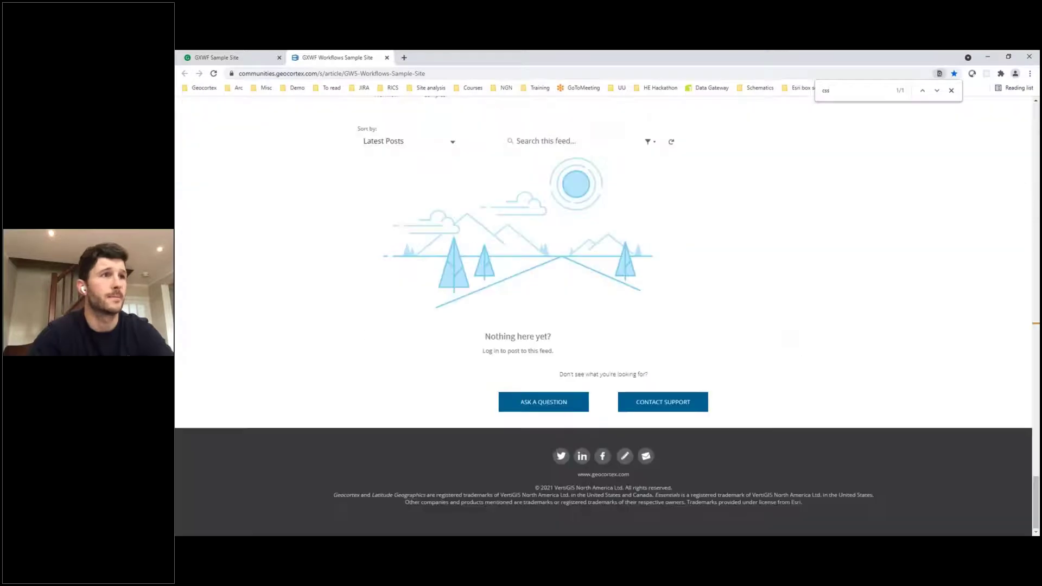
{"action": "key", "text": "Return"}
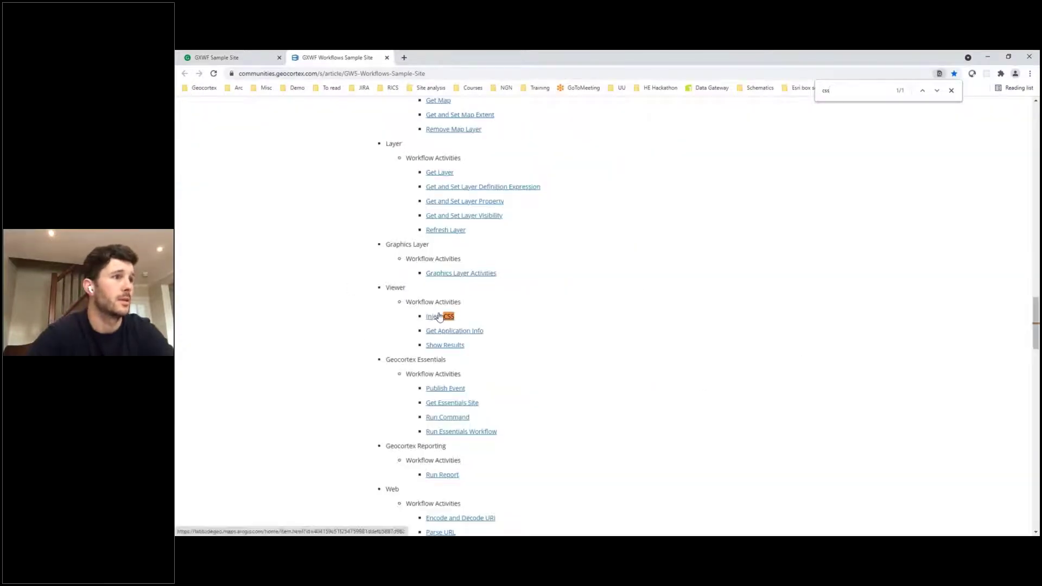
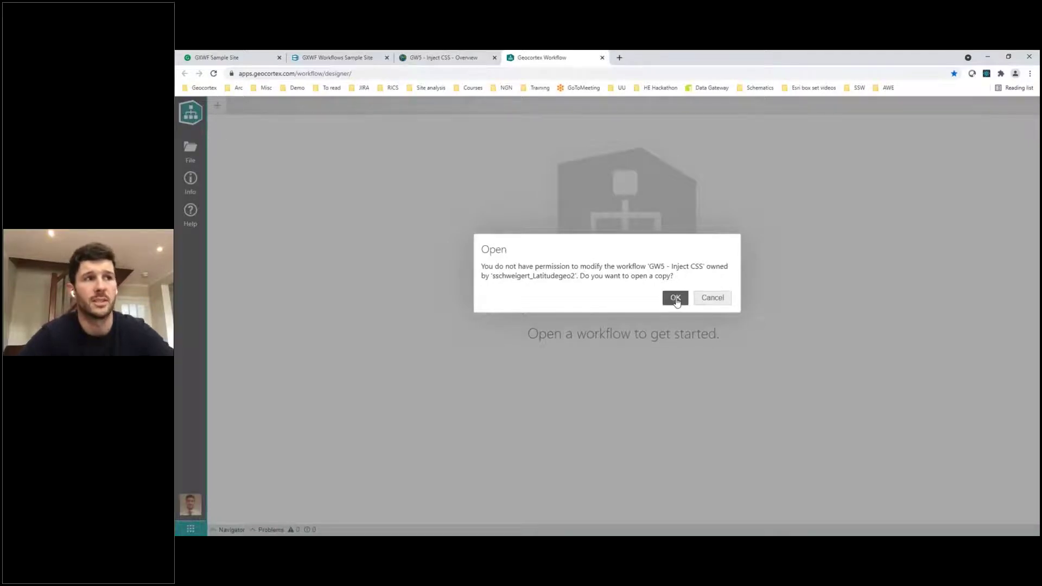
{"action": "left_click", "coordinate": [676, 298]}
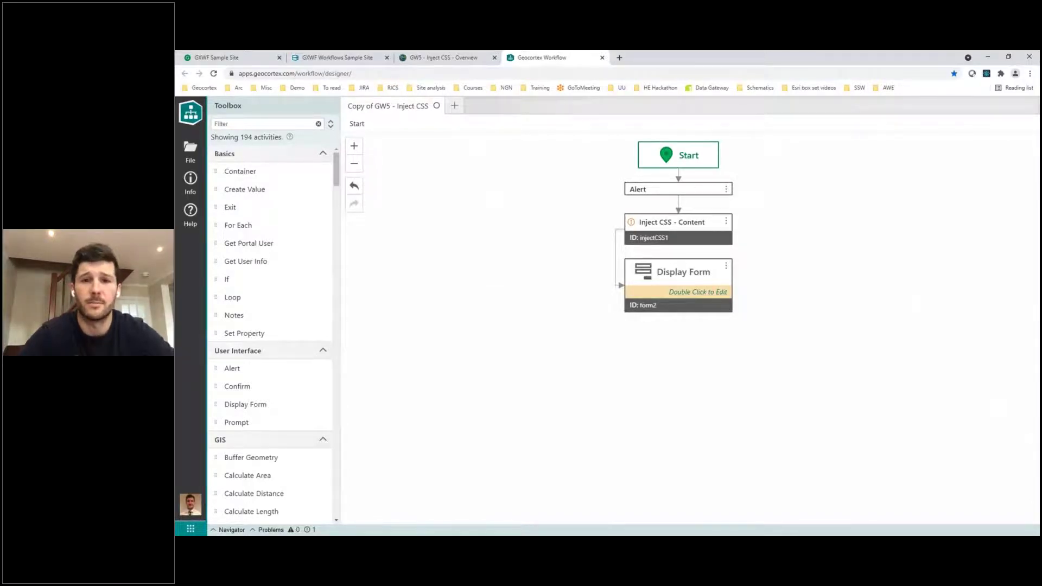
Step: Examine the full text of the workflow's Alert activity in the Input Editor
{"action": "left_click", "coordinate": [688, 192]}
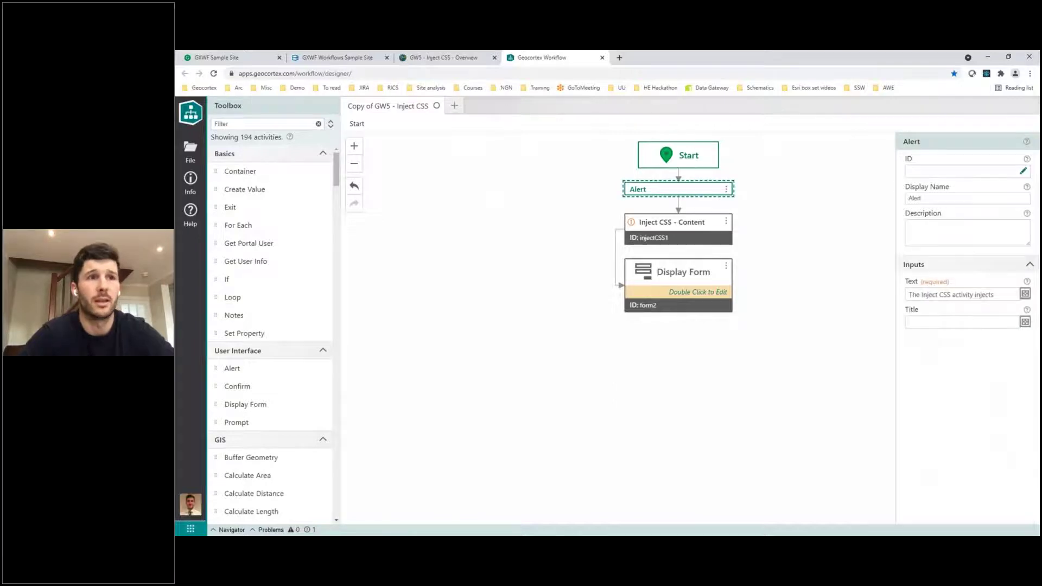
{"action": "left_click", "coordinate": [1025, 295]}
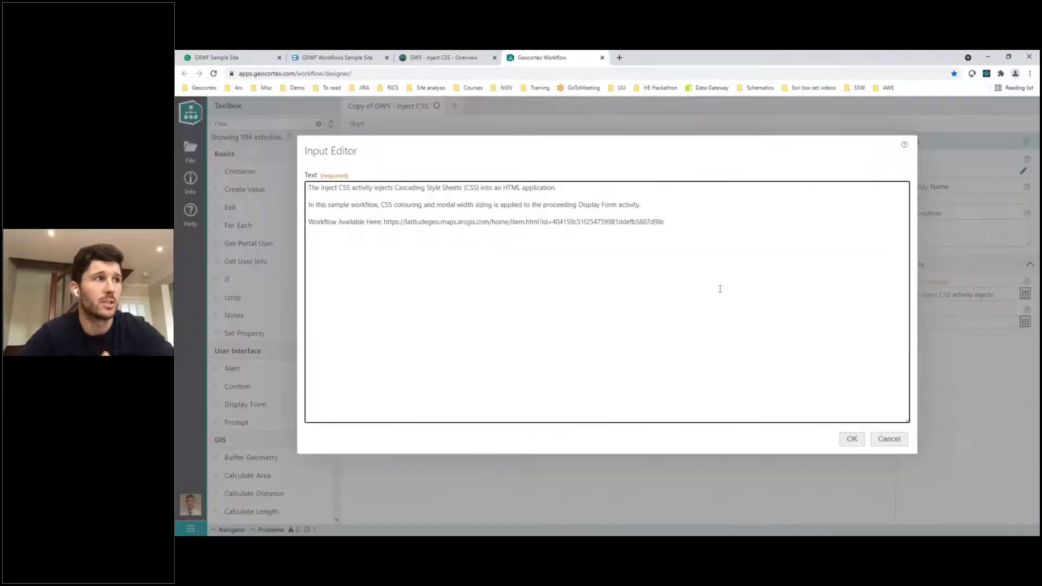
{"action": "left_click", "coordinate": [853, 439]}
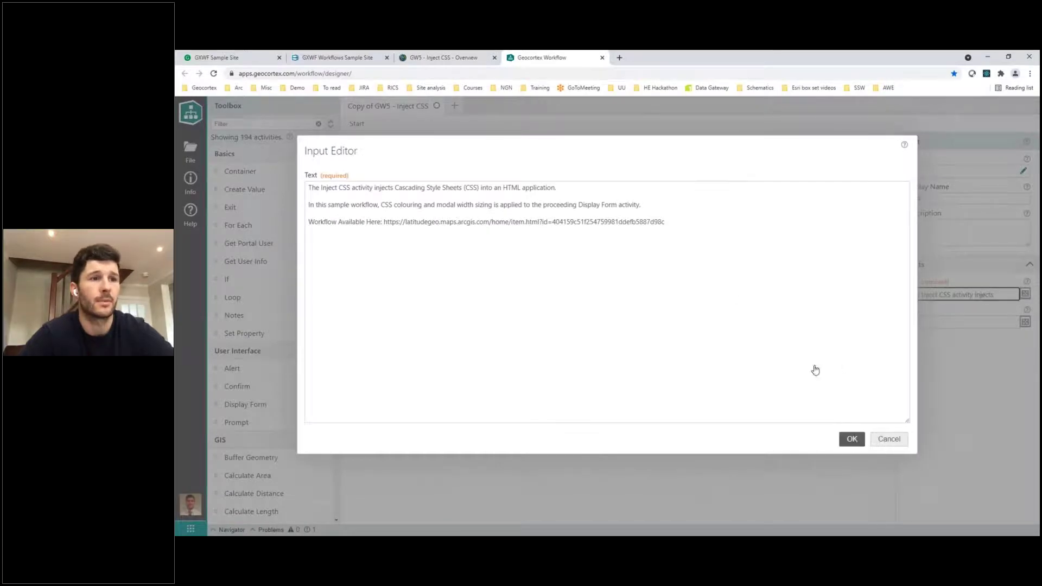
Step: Examine the CSS in the Content input of the Inject CSS activity
{"action": "left_click", "coordinate": [676, 228]}
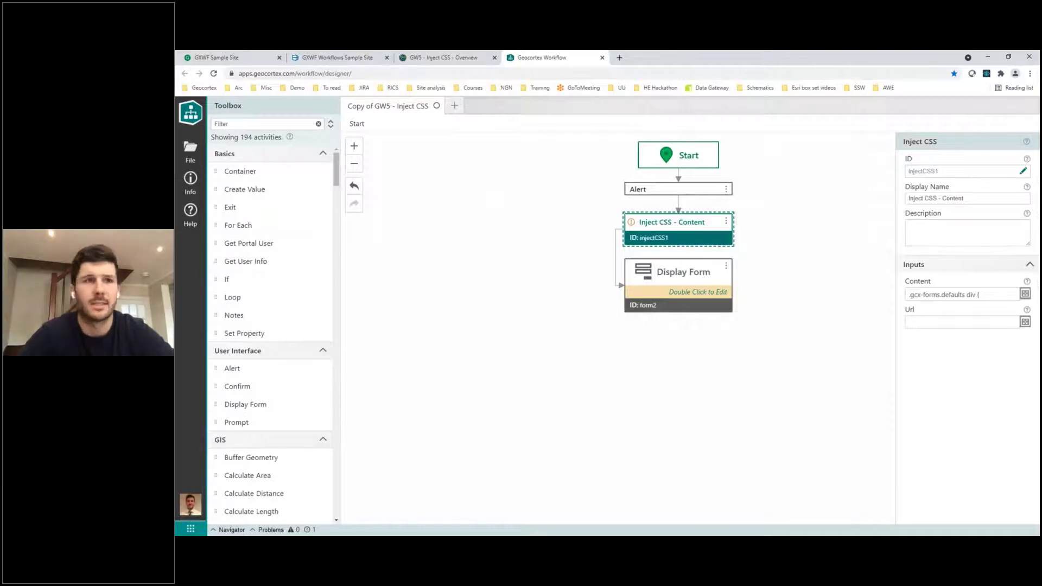
{"action": "mouse_move", "coordinate": [1026, 143]}
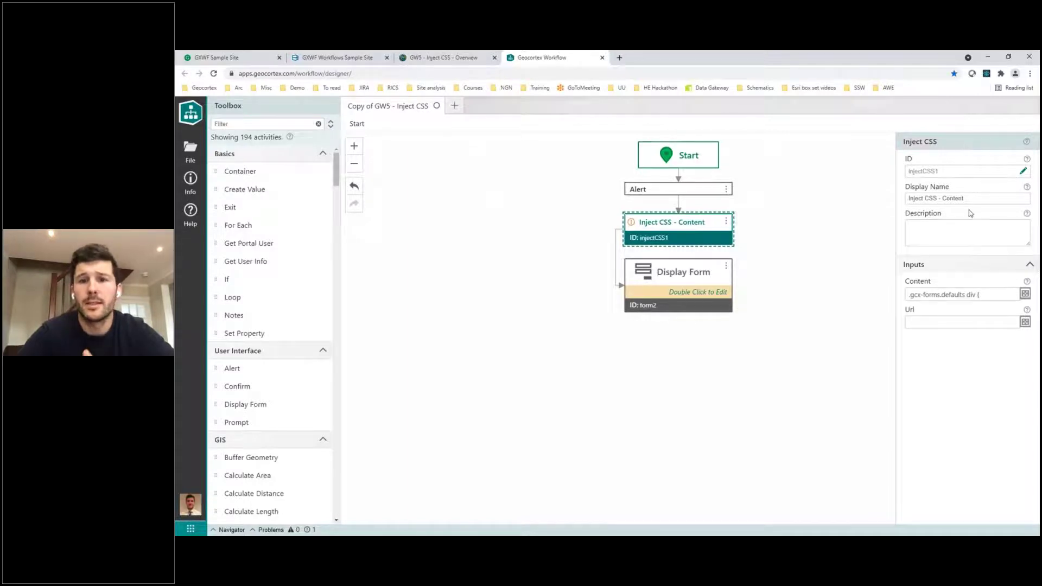
{"action": "left_click", "coordinate": [1026, 295]}
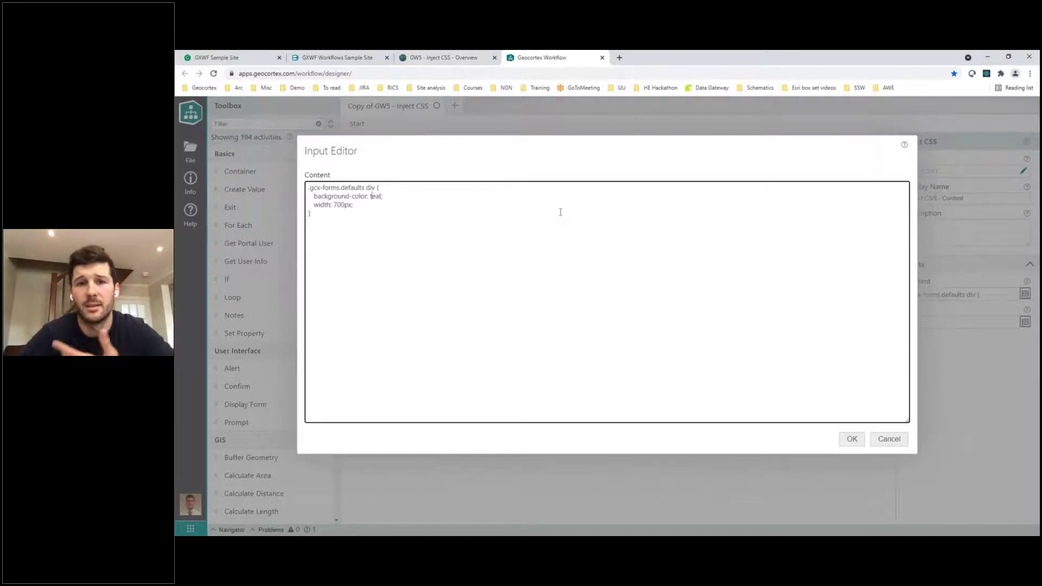
{"action": "left_click", "coordinate": [852, 439]}
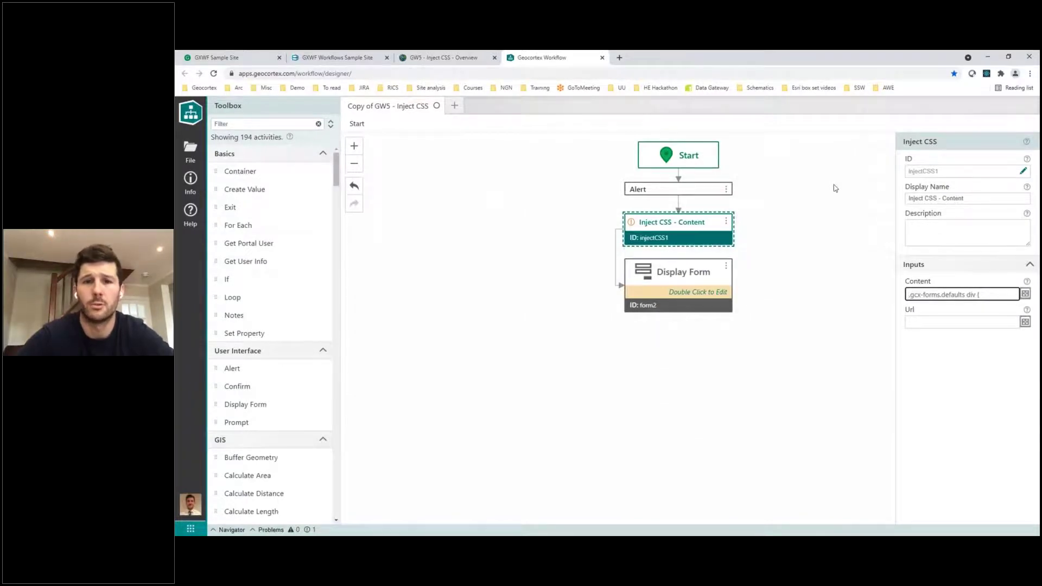
Step: Close the workflow designer without saving, along with the GW5 - Inject CSS overview page
{"action": "left_click", "coordinate": [602, 58]}
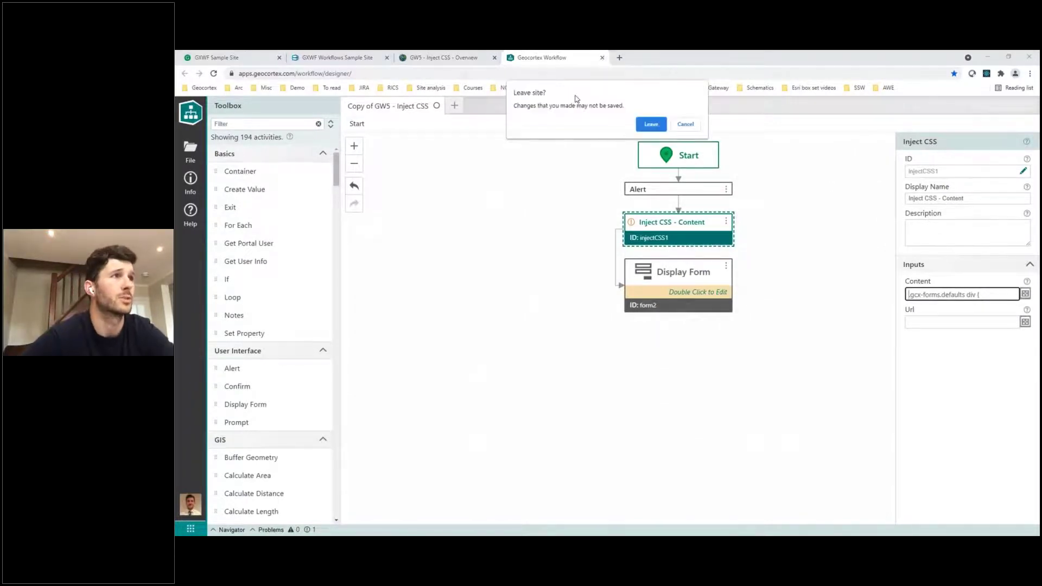
{"action": "left_click", "coordinate": [652, 126]}
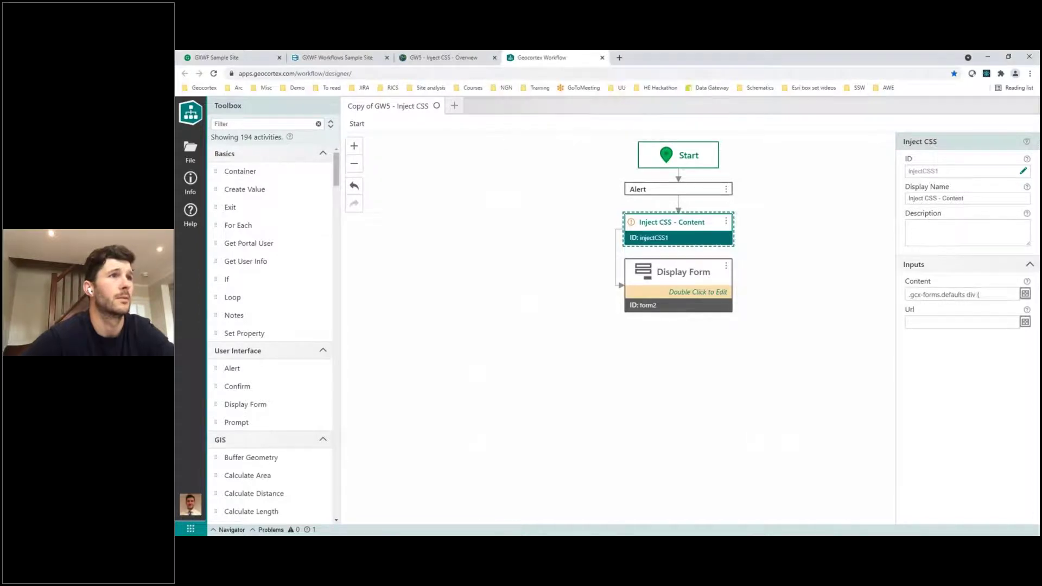
{"action": "left_click", "coordinate": [495, 57]}
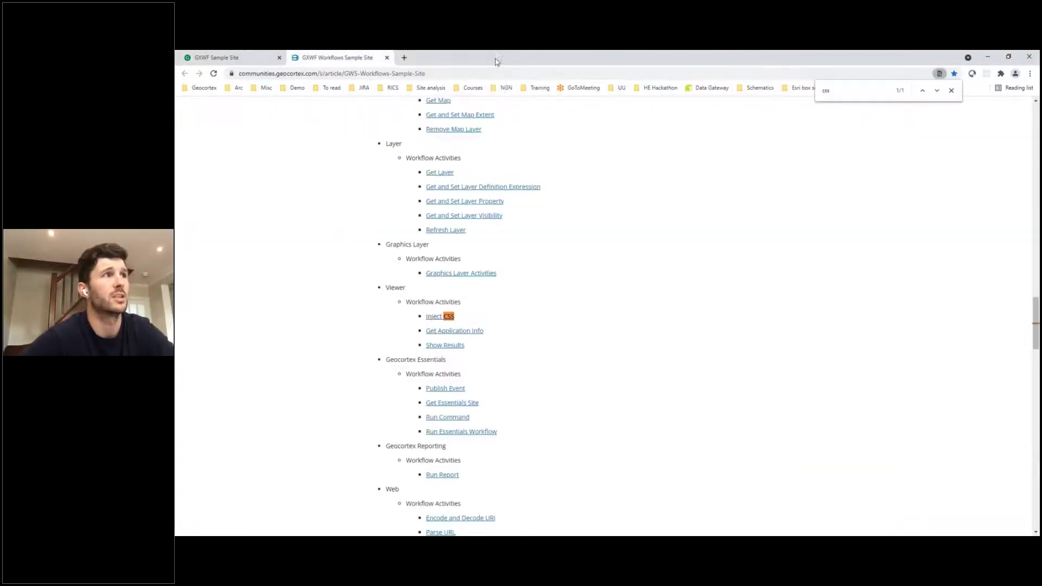
Step: Return to the GXWF Sample Site and submit the form shown by the Inject CSS sample
{"action": "left_click", "coordinate": [251, 64]}
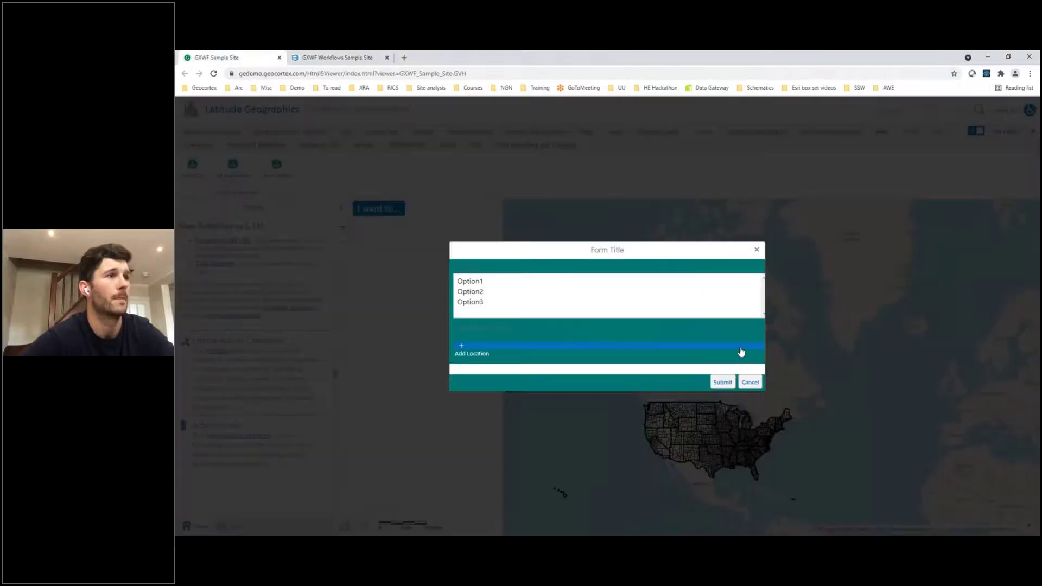
{"action": "left_click", "coordinate": [724, 383]}
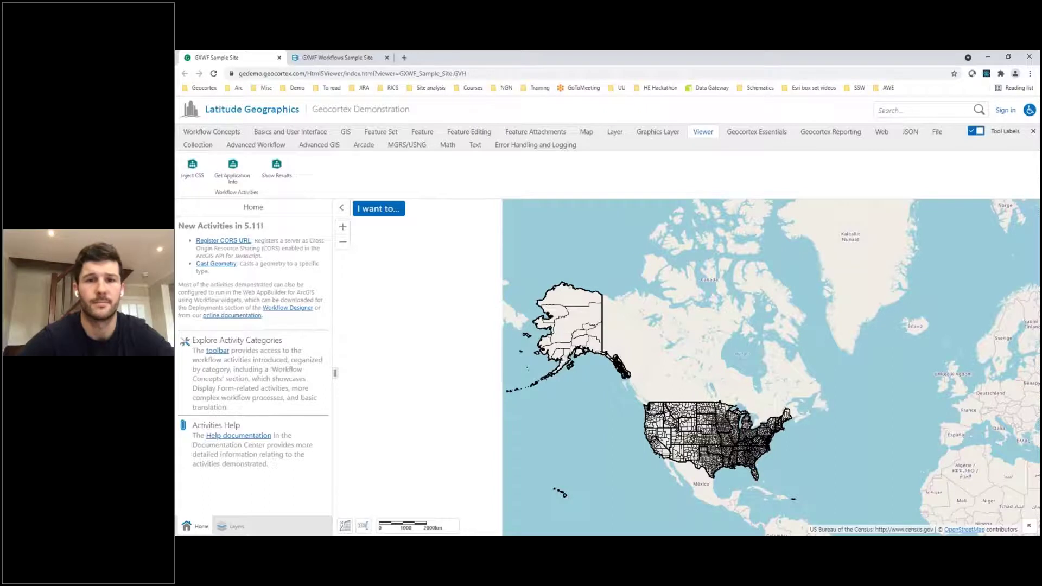
Step: Run the Workflow Translation sample from the Workflow Concepts group, accepting its alert and prompt unchanged
{"action": "left_click", "coordinate": [205, 136]}
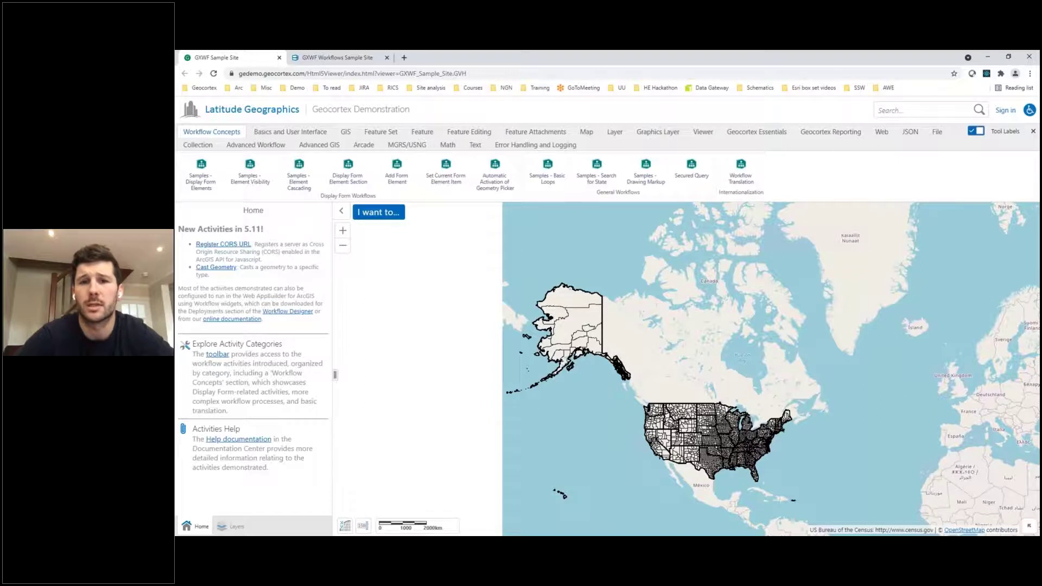
{"action": "left_click", "coordinate": [733, 171]}
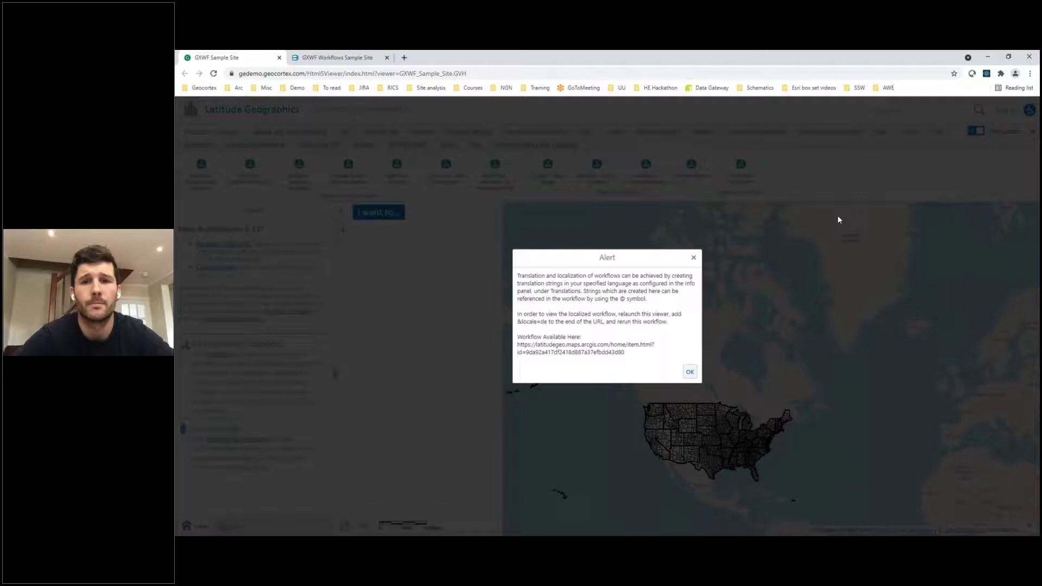
{"action": "left_click", "coordinate": [690, 373]}
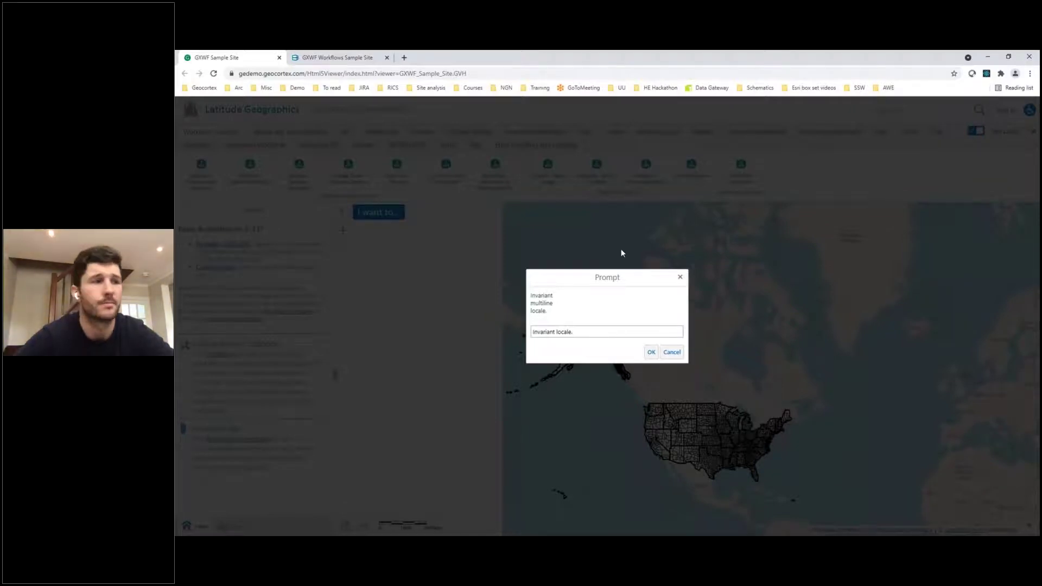
{"action": "left_click", "coordinate": [651, 353]}
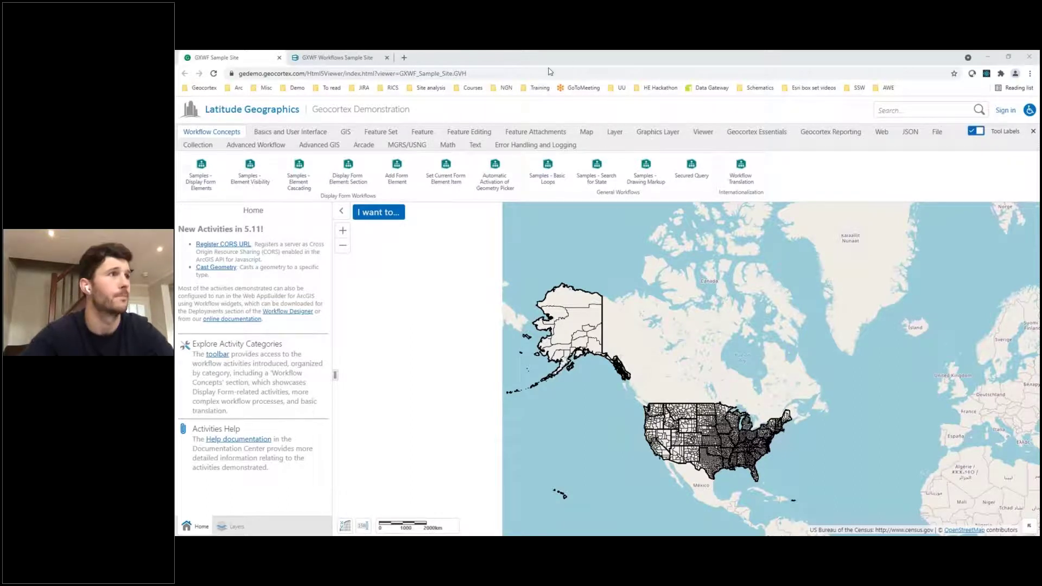
Step: Reload the GXWF Sample Site with &locale=de appended to its URL and accept the welcome alert
{"action": "left_click", "coordinate": [499, 74]}
{"action": "left_click", "coordinate": [500, 74]}
{"action": "type", "text": "&locale=de"}
{"action": "key", "text": "Return"}
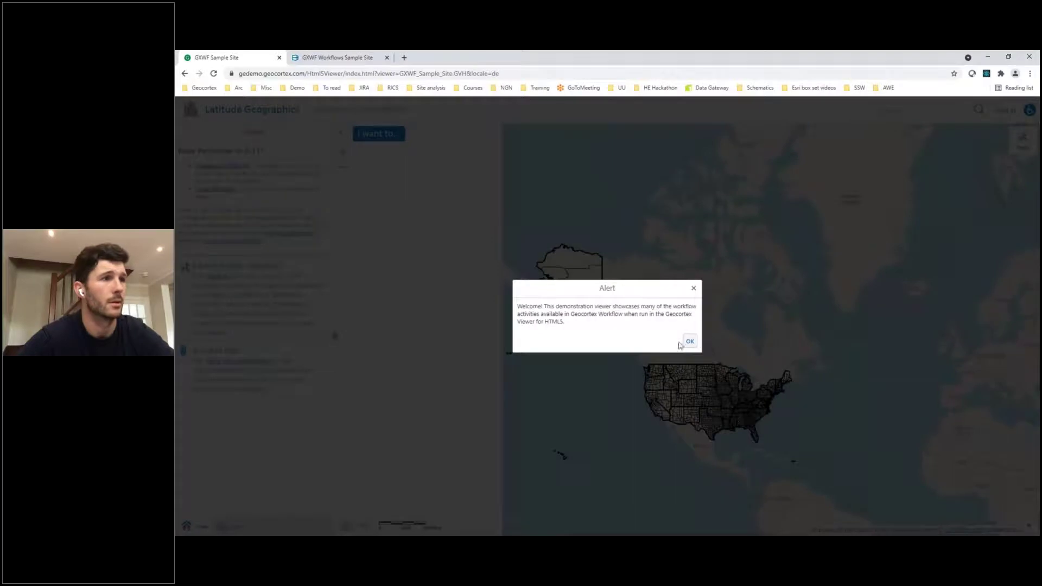
{"action": "left_click", "coordinate": [690, 340]}
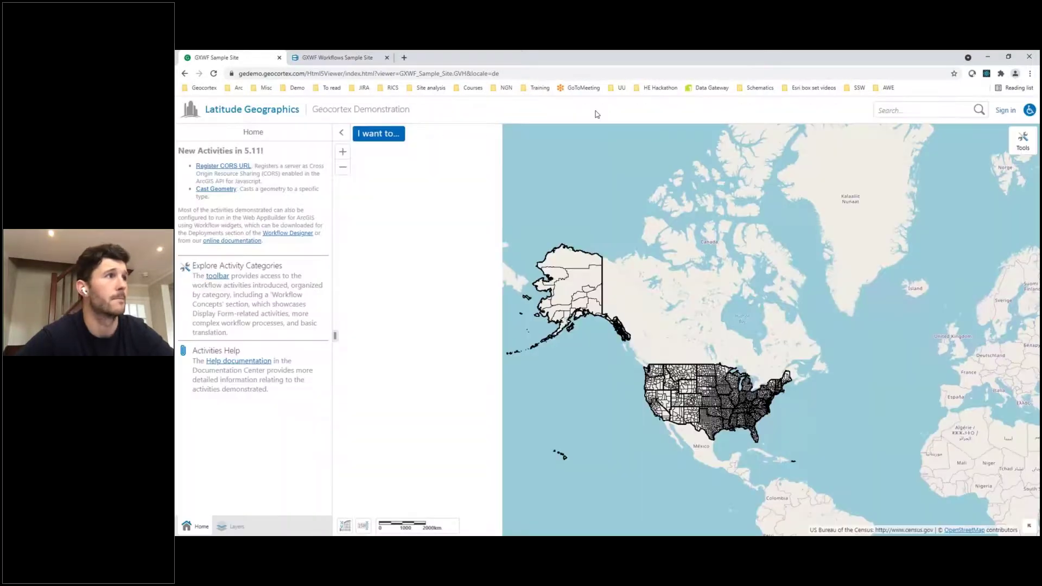
Step: Rerun the Workflow Translation sample in the German locale, accepting its information alert and the prompt's default text
{"action": "left_click", "coordinate": [743, 169]}
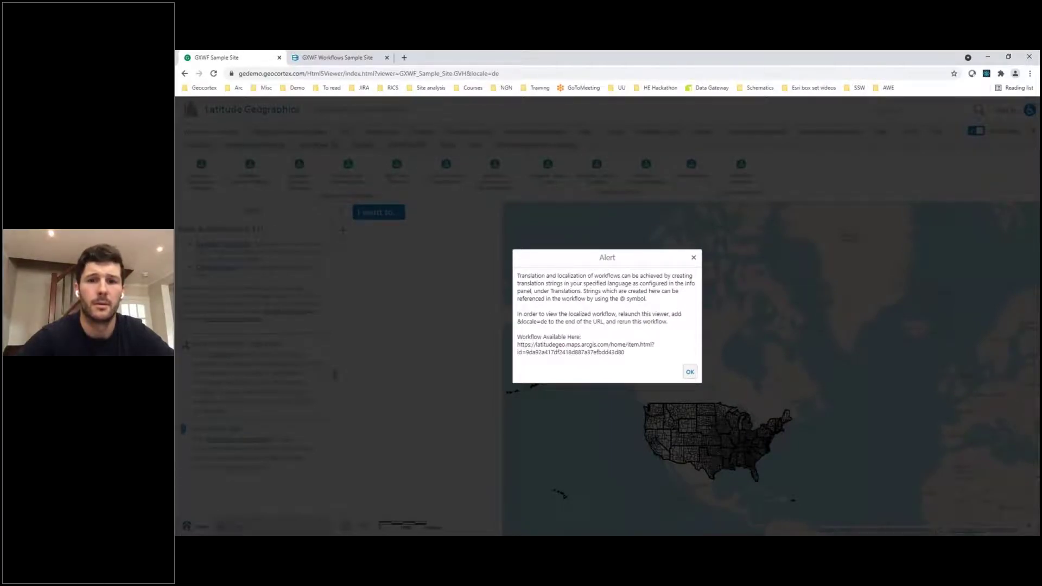
{"action": "left_click", "coordinate": [690, 372]}
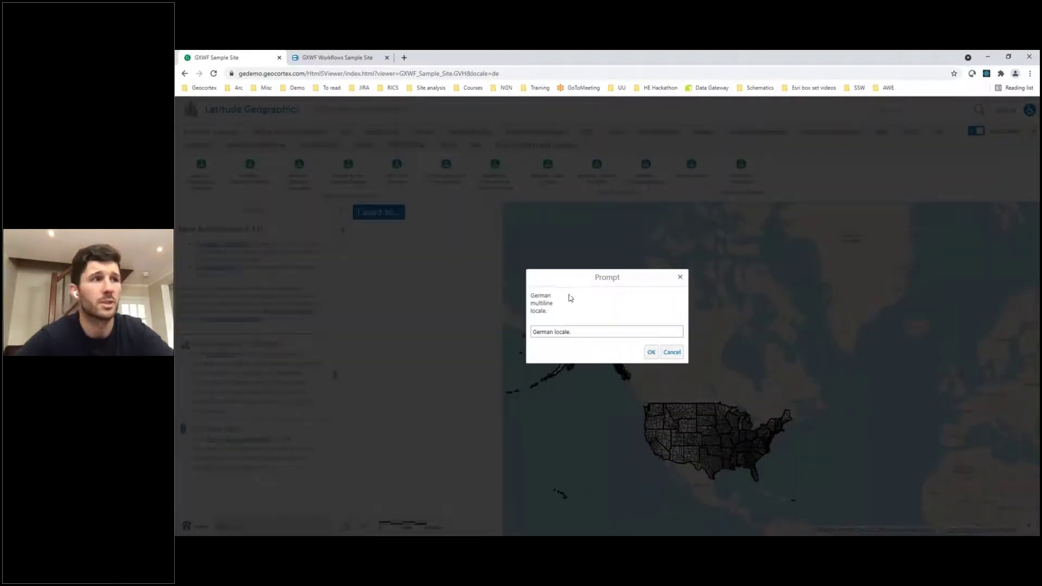
{"action": "type", "text": "."}
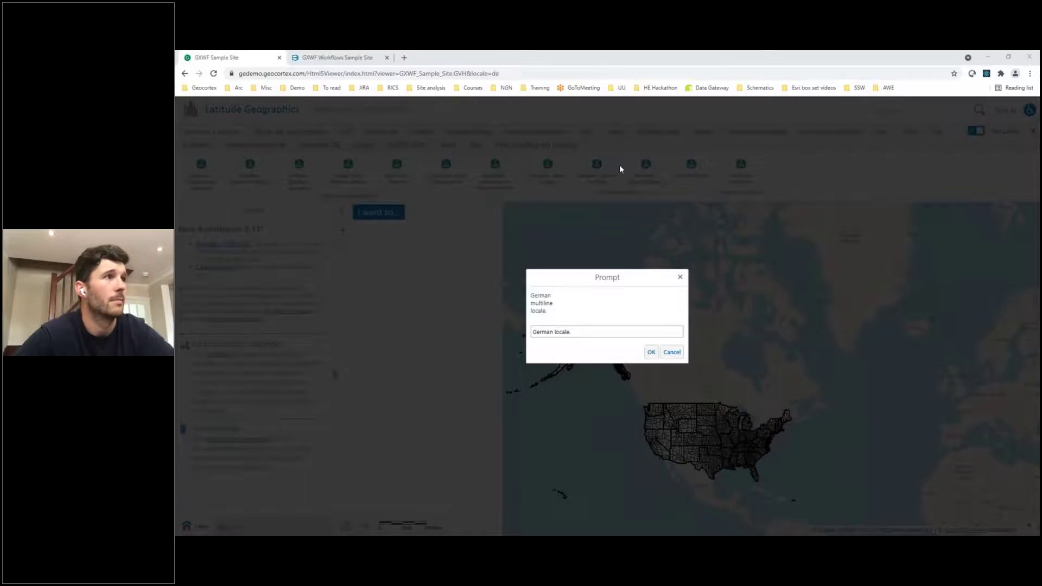
{"action": "key", "text": "Return"}
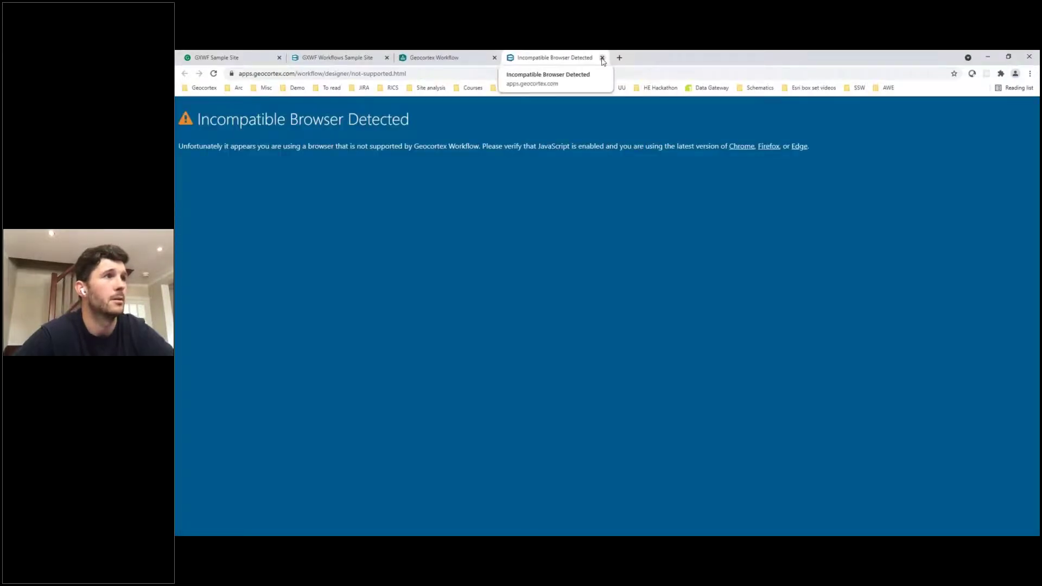
Step: Close the incompatible browser page and examine the Alert activity's Text input in the Copy of GW5 - Translation workflow
{"action": "left_click", "coordinate": [603, 58]}
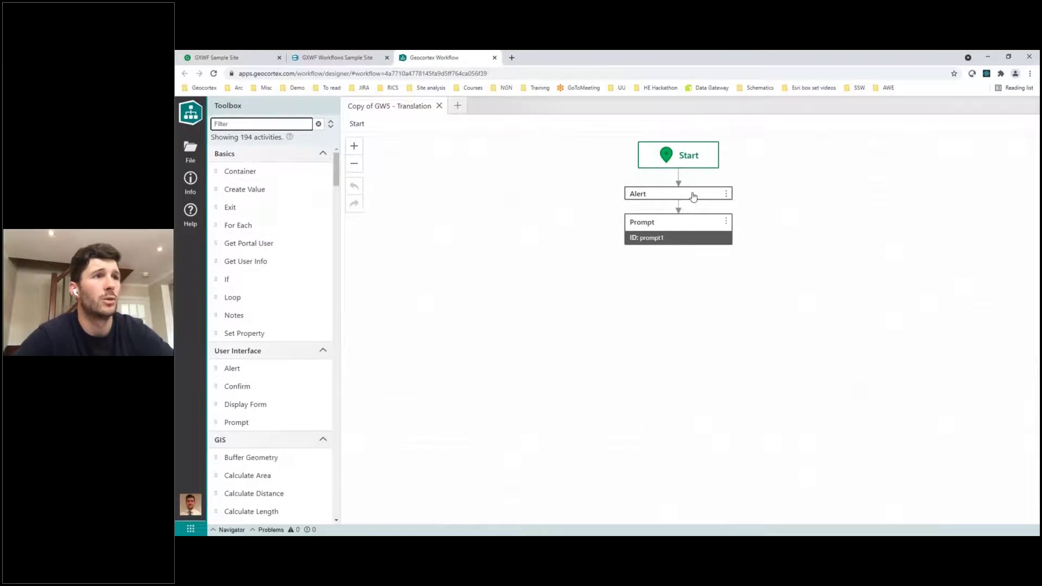
{"action": "left_click", "coordinate": [694, 197]}
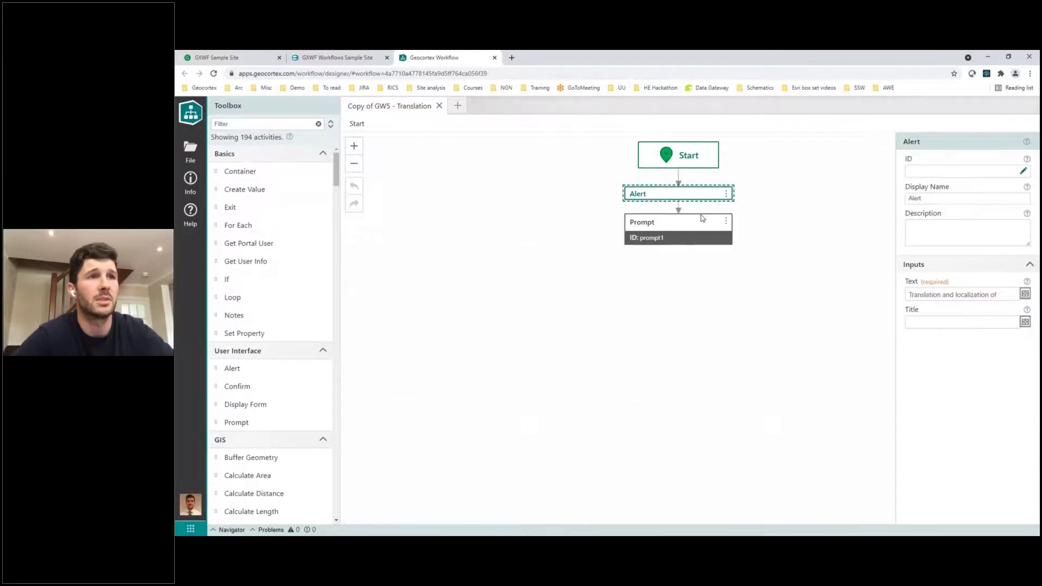
{"action": "left_click", "coordinate": [1024, 293]}
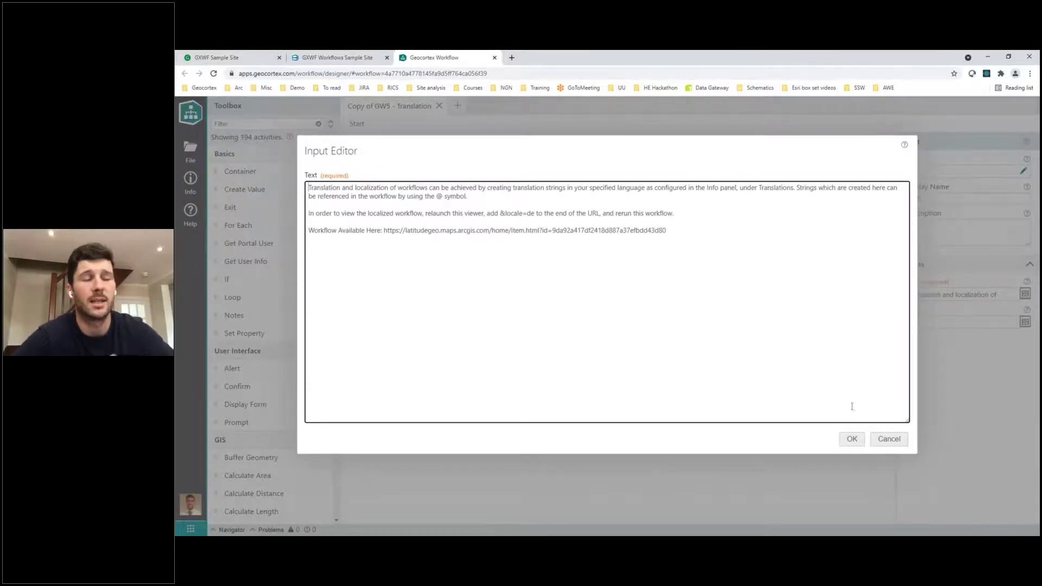
{"action": "left_click", "coordinate": [851, 439]}
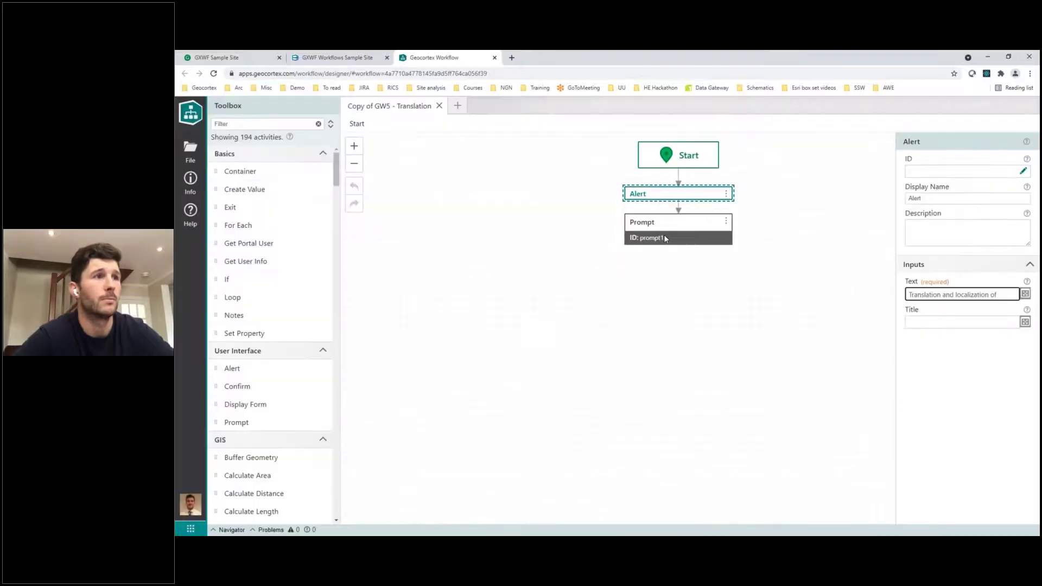
Step: Examine the @ string references in the Prompt activity's Description and Default Text inputs
{"action": "left_click", "coordinate": [663, 234]}
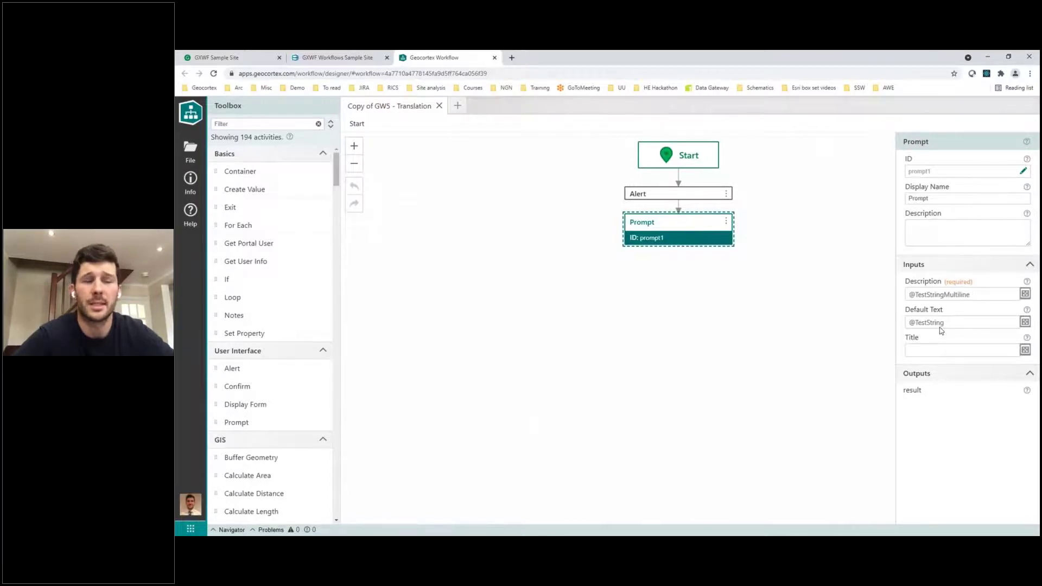
{"action": "left_click", "coordinate": [914, 294]}
{"action": "left_click_drag", "start_coordinate": [914, 295], "coordinate": [909, 294]}
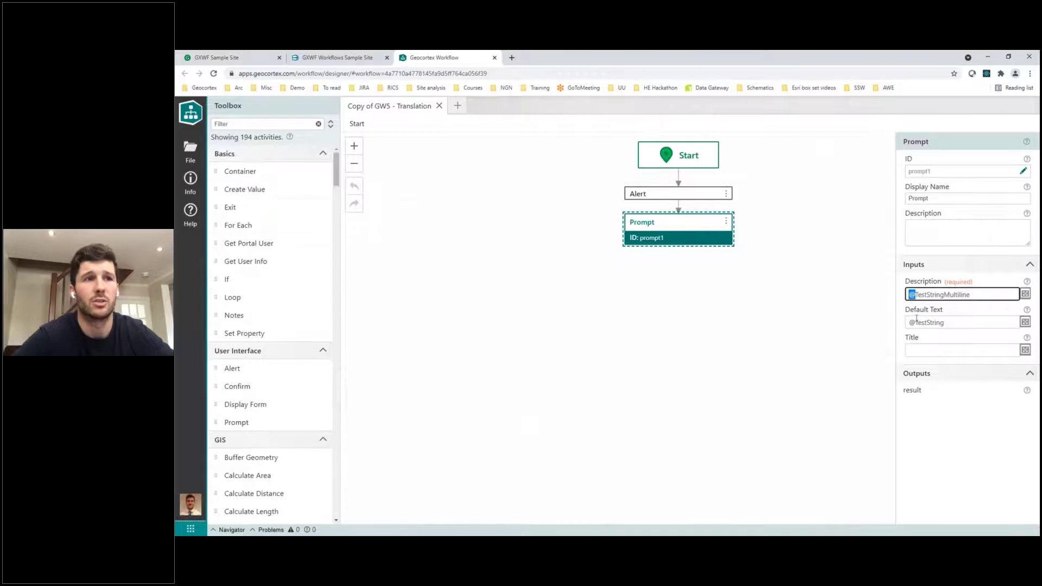
Step: Review the workflow's translation strings for the default (invariant) locale and return to the design canvas
{"action": "left_click", "coordinate": [191, 187]}
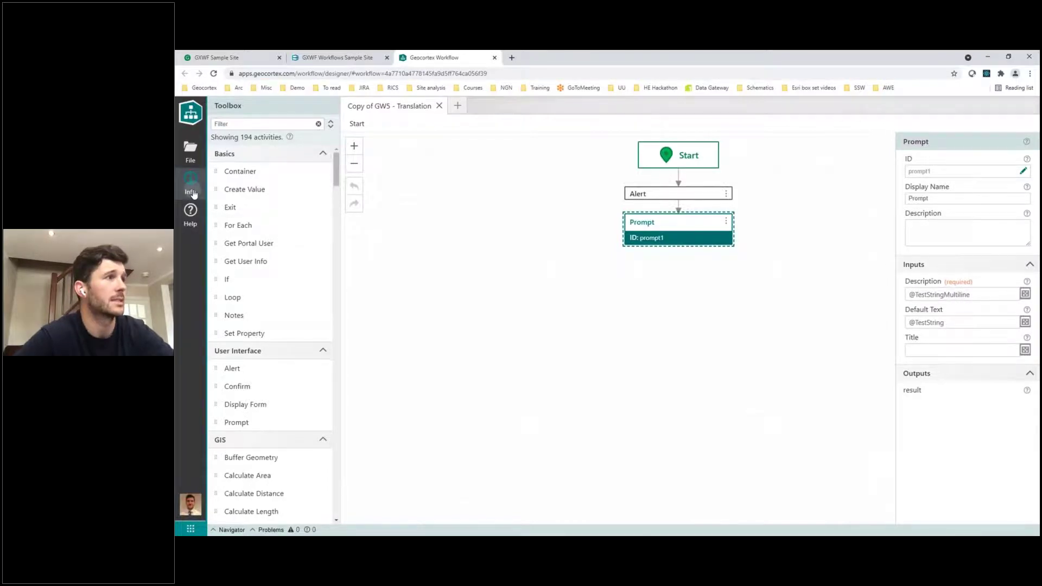
{"action": "left_click", "coordinate": [248, 354]}
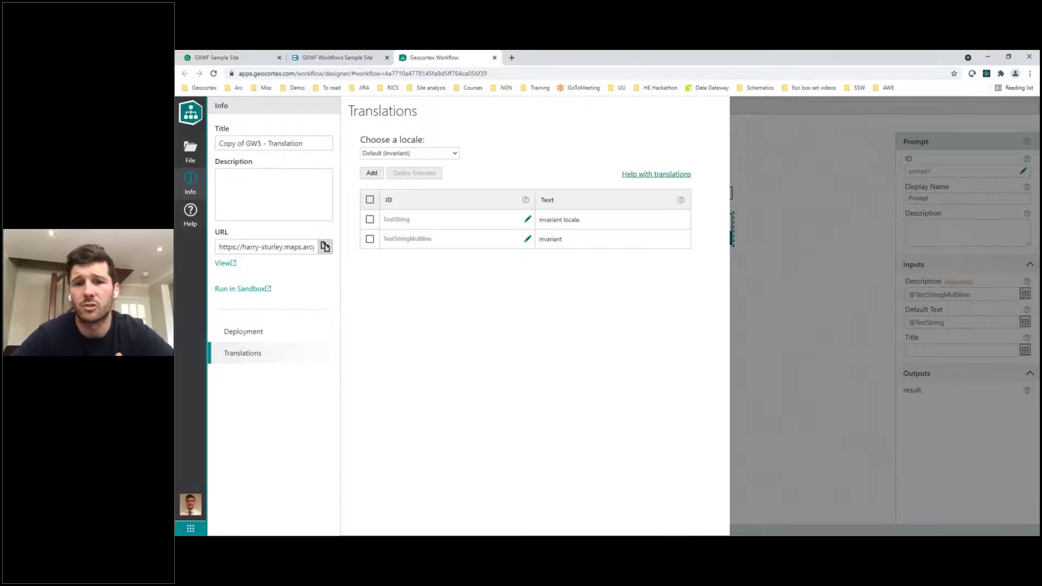
{"action": "left_click", "coordinate": [809, 255]}
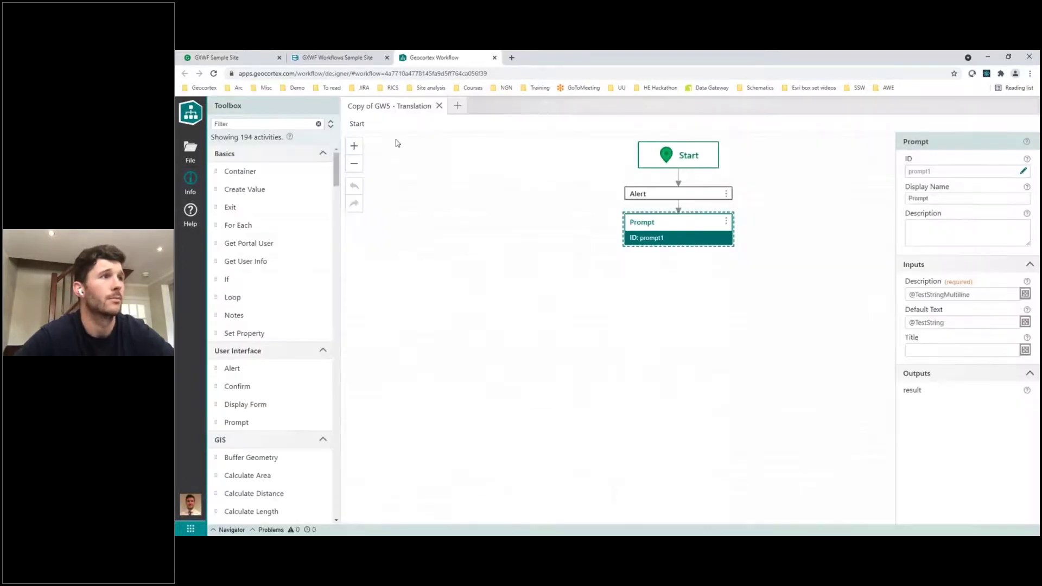
Step: Close the translation workflow and the designer, then return to the GXWF Sample Site and accept the open prompt
{"action": "left_click", "coordinate": [439, 106]}
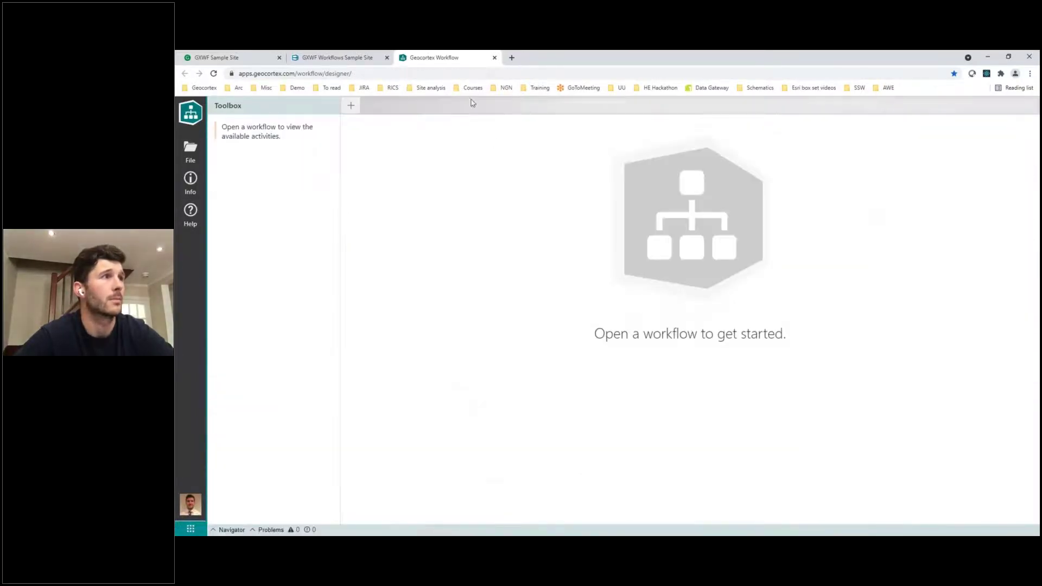
{"action": "left_click", "coordinate": [495, 58]}
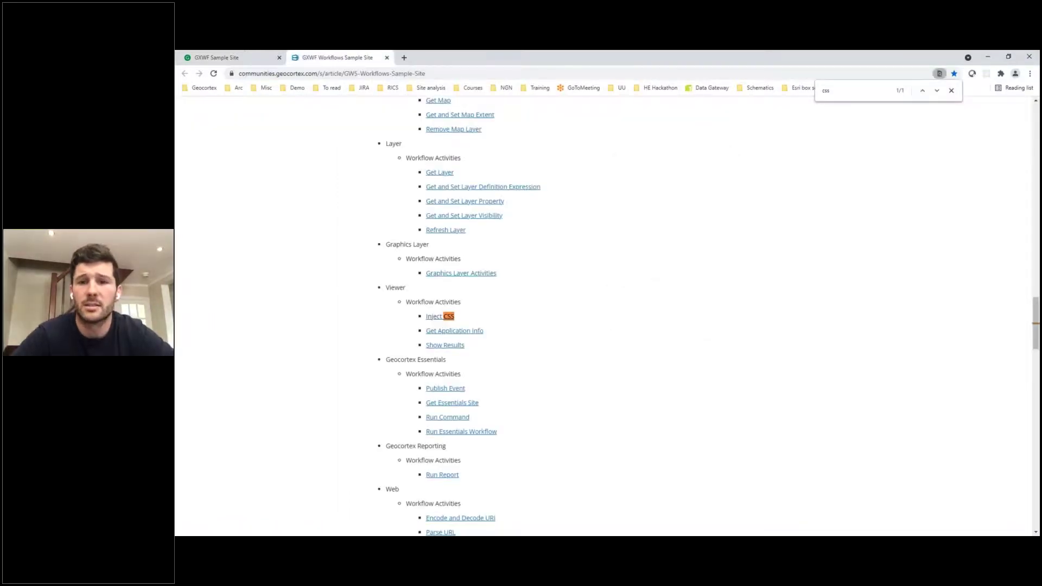
{"action": "left_click", "coordinate": [220, 61]}
{"action": "left_click", "coordinate": [651, 353]}
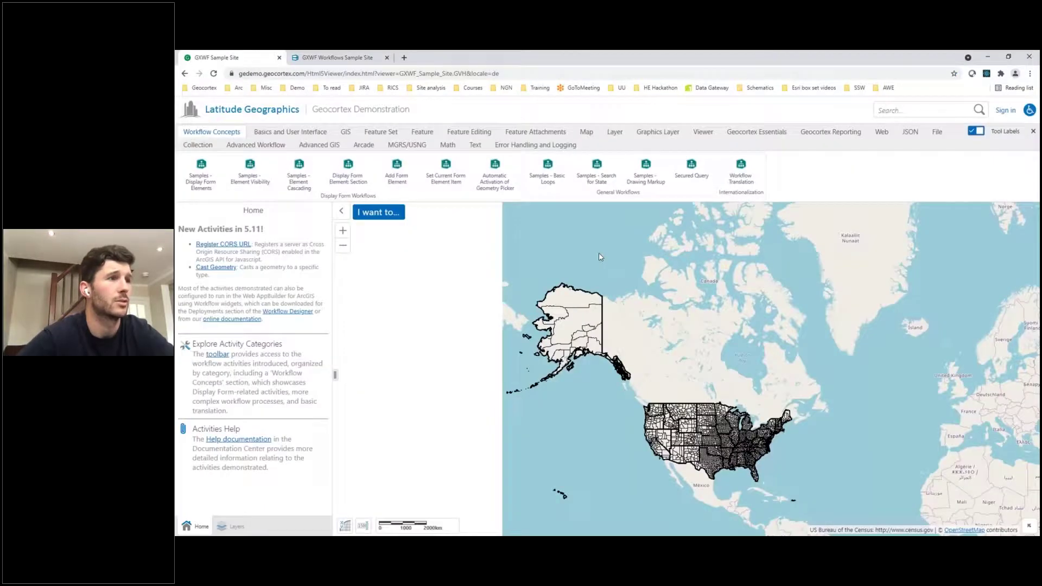
Step: Remove &locale=de from the sample site's URL, reload the site and accept the welcome alert
{"action": "left_click", "coordinate": [508, 72]}
{"action": "left_click_drag", "start_coordinate": [520, 73], "coordinate": [490, 74]}
{"action": "key", "text": "BackSpace"}
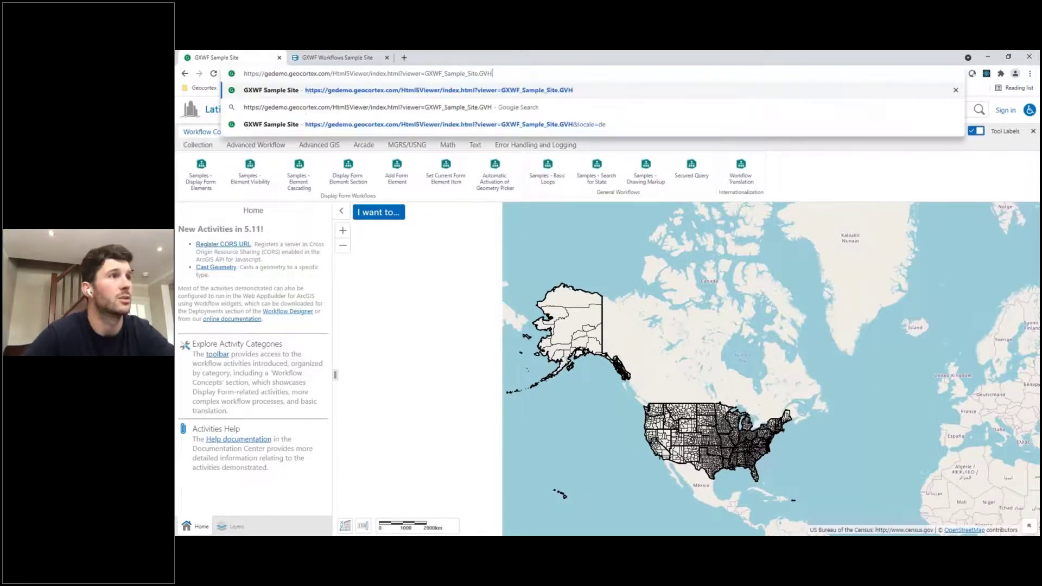
{"action": "key", "text": "Return"}
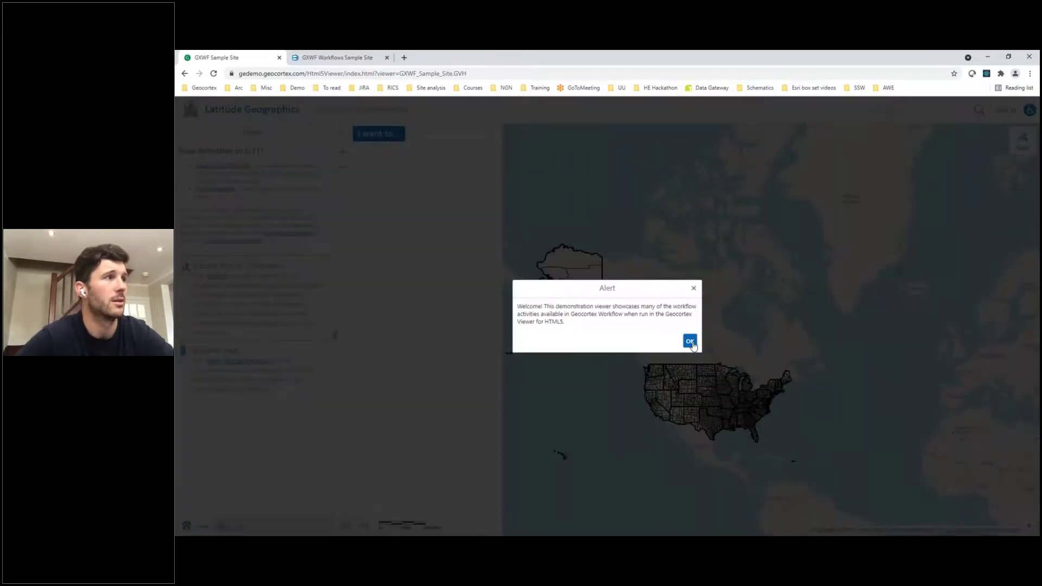
{"action": "left_click", "coordinate": [690, 341]}
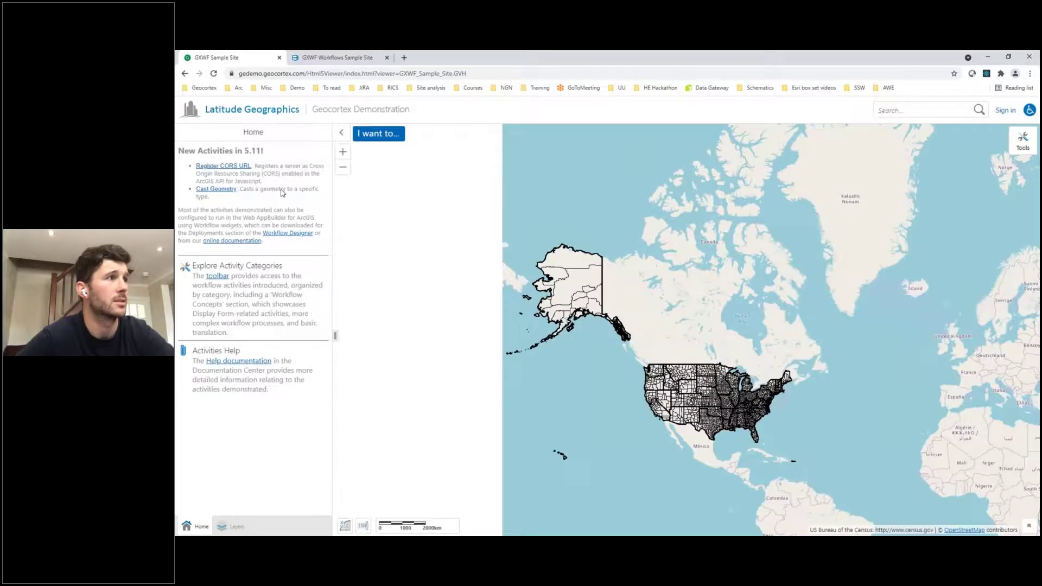
Step: Run the Cast Geometry sample with a point in the ocean south of Alaska, submit it and accept the result alert
{"action": "left_click", "coordinate": [219, 190]}
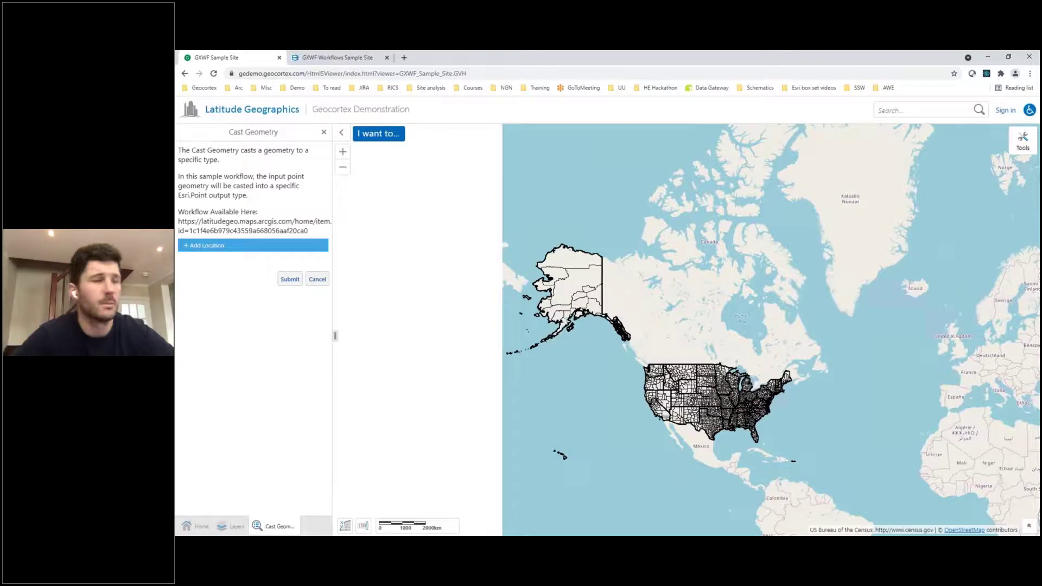
{"action": "left_click", "coordinate": [203, 248]}
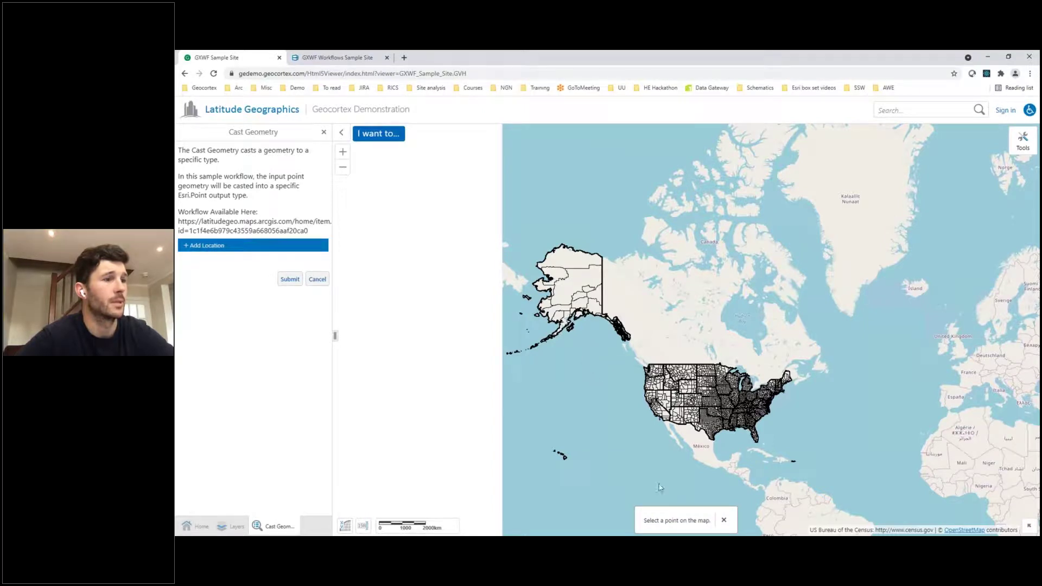
{"action": "left_click", "coordinate": [579, 364]}
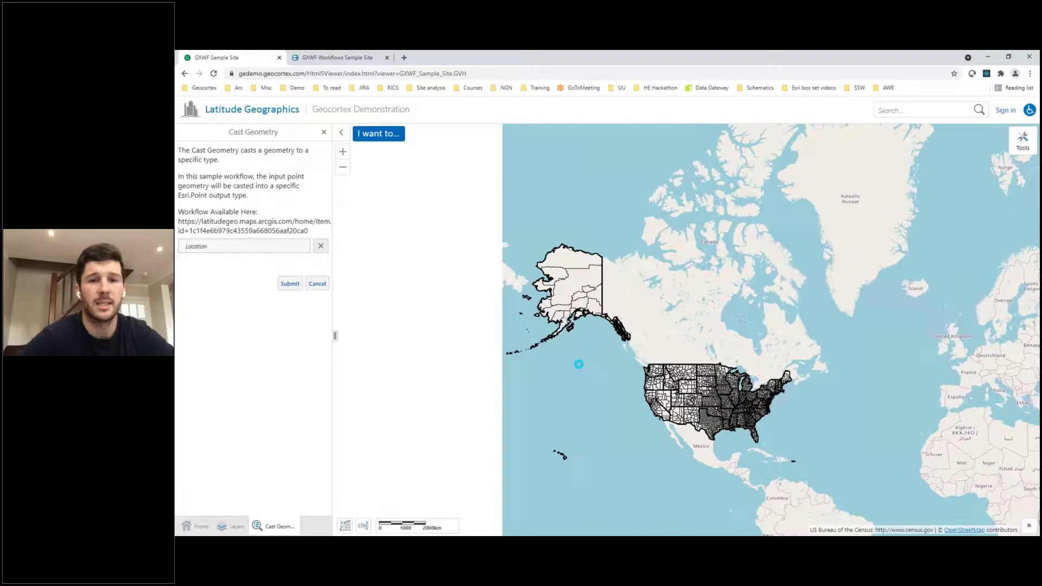
{"action": "left_click", "coordinate": [289, 284]}
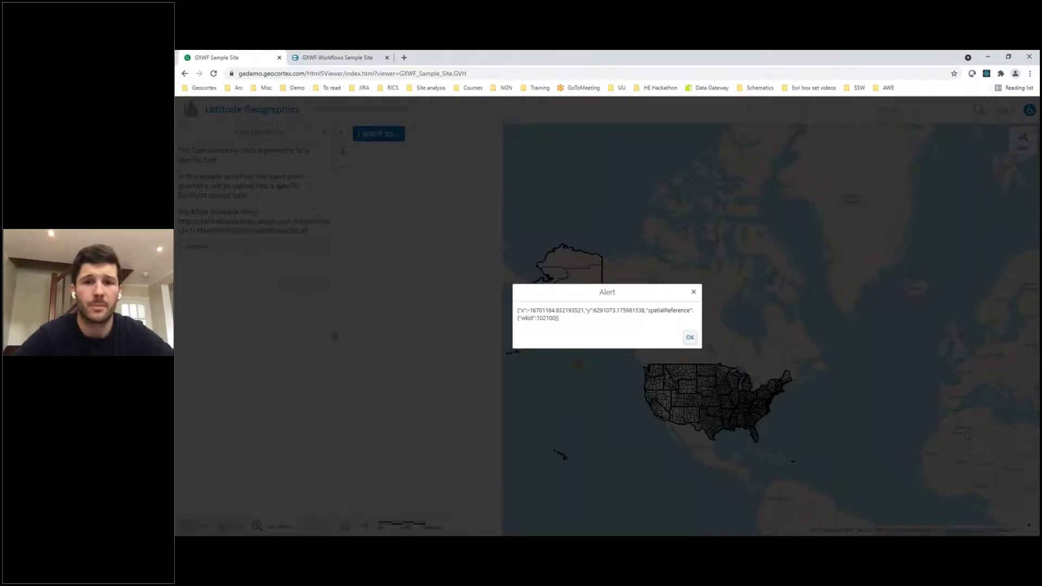
{"action": "left_click", "coordinate": [690, 337]}
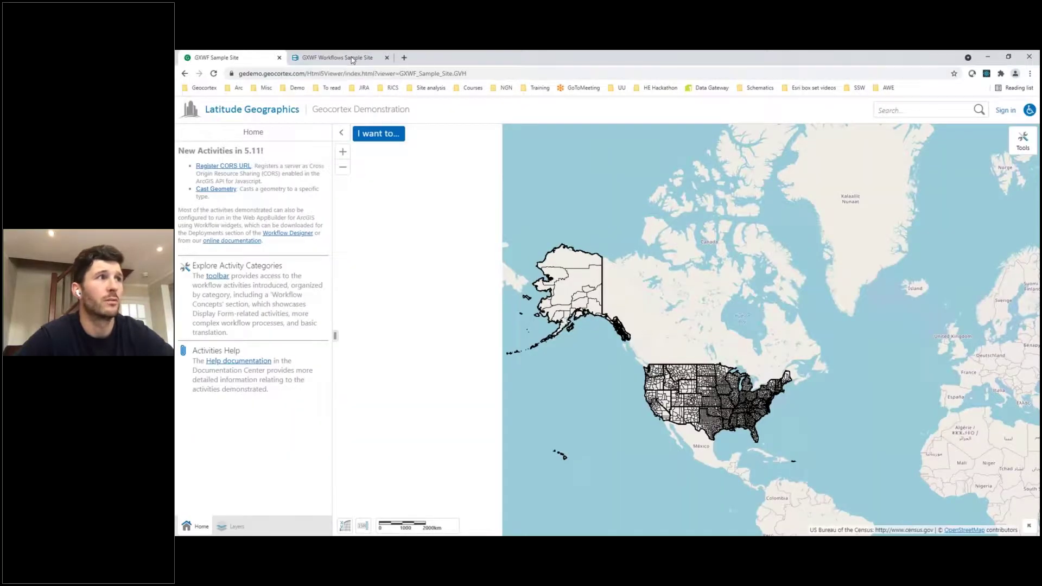
Step: Search the GXWF Workflows Sample Site page for "cast" and open a copy of the Cast Geometry workflow in the designer
{"action": "left_click", "coordinate": [353, 59]}
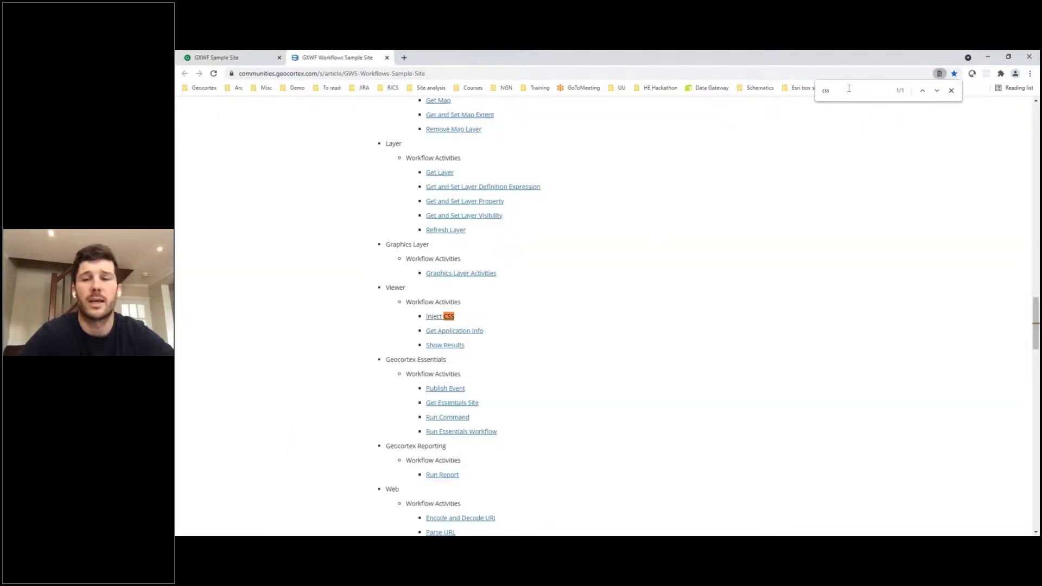
{"action": "key", "text": "BackSpace"}
{"action": "key", "text": "BackSpace"}
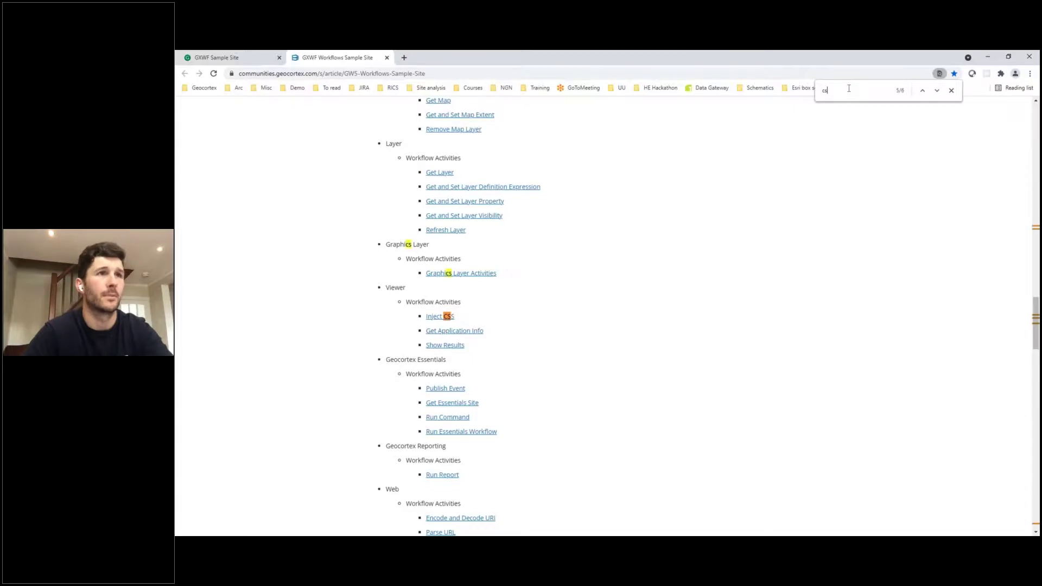
{"action": "type", "text": "ast"}
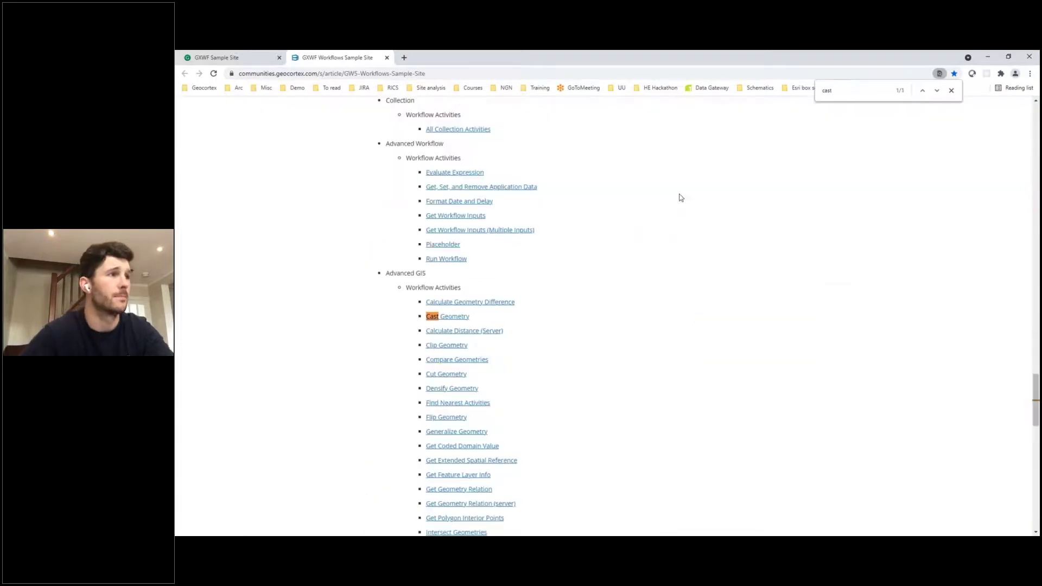
{"action": "left_click", "coordinate": [455, 317]}
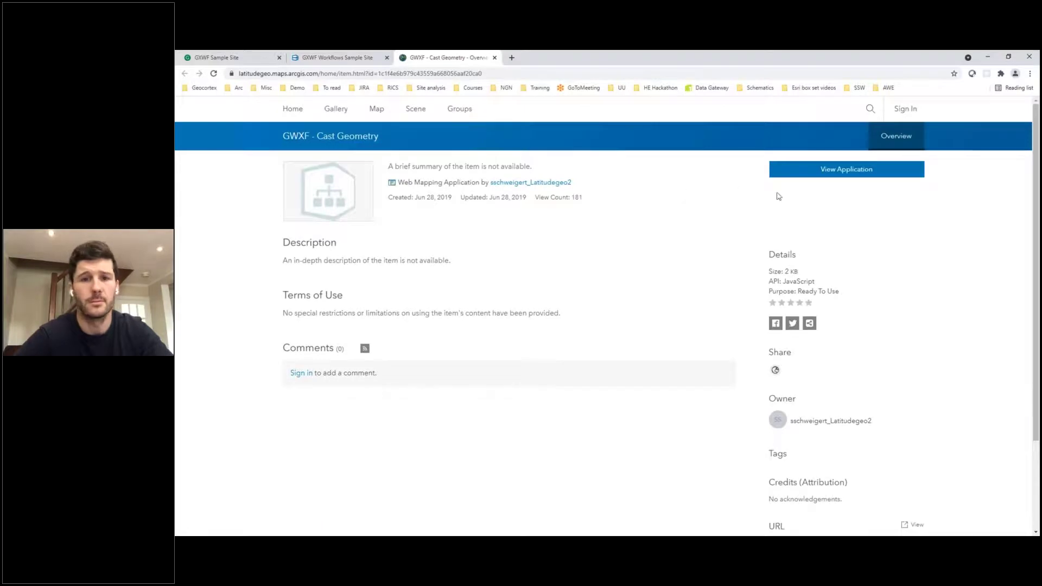
{"action": "left_click", "coordinate": [827, 176]}
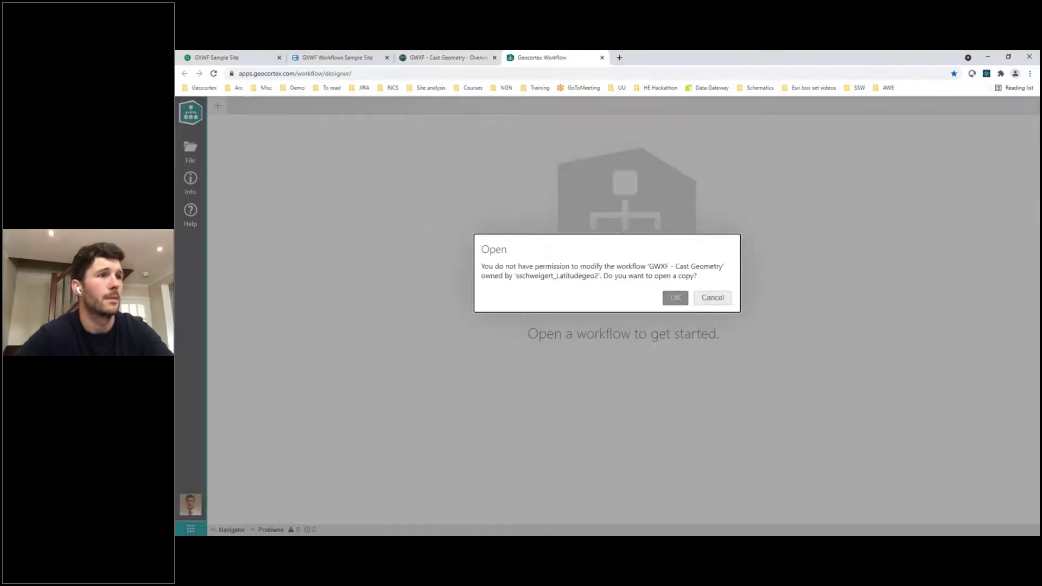
{"action": "left_click", "coordinate": [679, 300]}
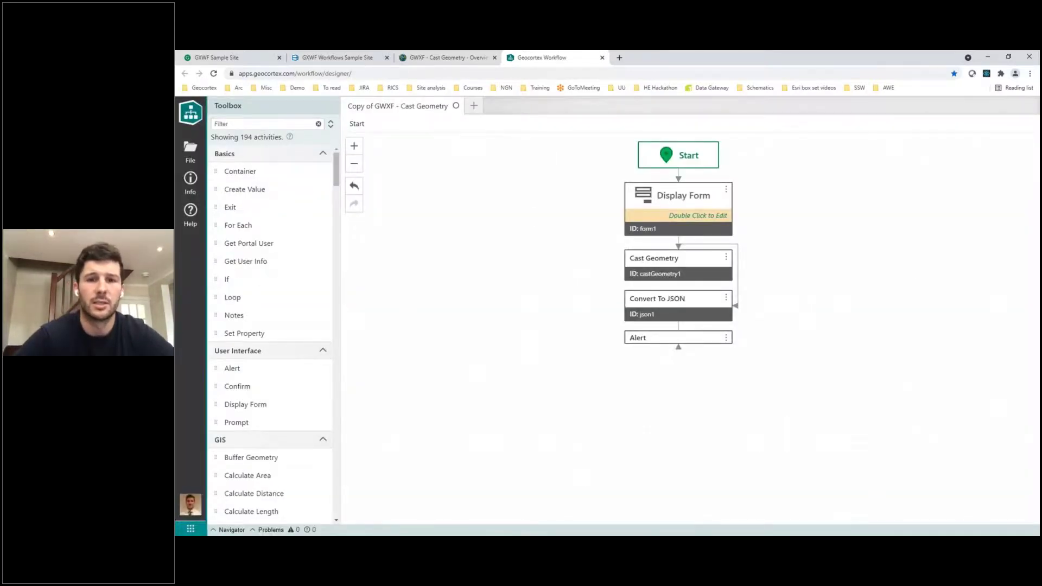
Step: Examine the Display Form's elements and the Cast Geometry activity's inputs and outputs
{"action": "left_click", "coordinate": [677, 206]}
{"action": "double_click", "coordinate": [677, 206]}
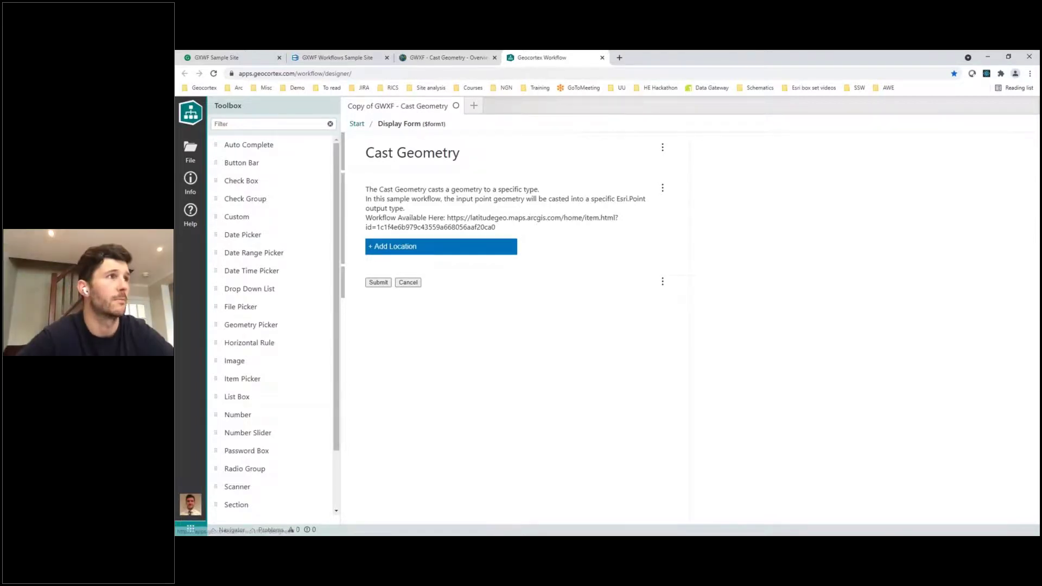
{"action": "left_click", "coordinate": [356, 124]}
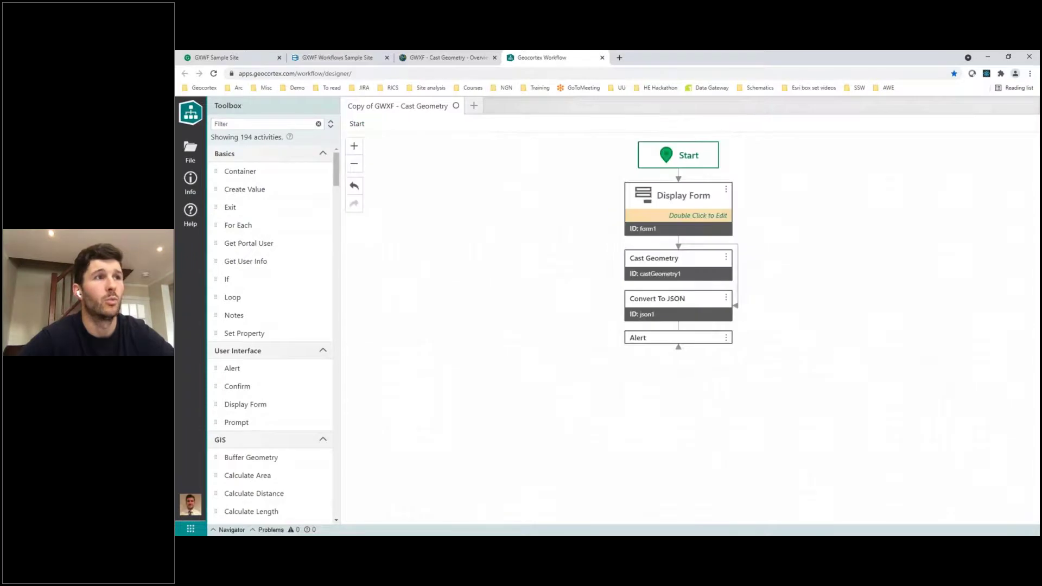
{"action": "left_click", "coordinate": [679, 260]}
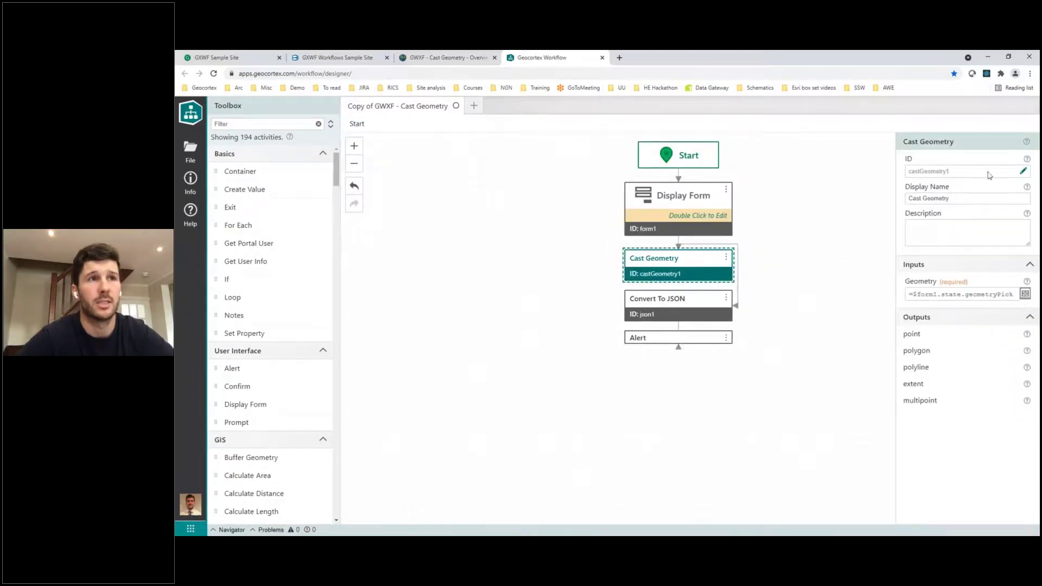
Step: Examine the Cast Geometry activity's Geometry input expression and the help for its point output
{"action": "mouse_move", "coordinate": [1027, 143]}
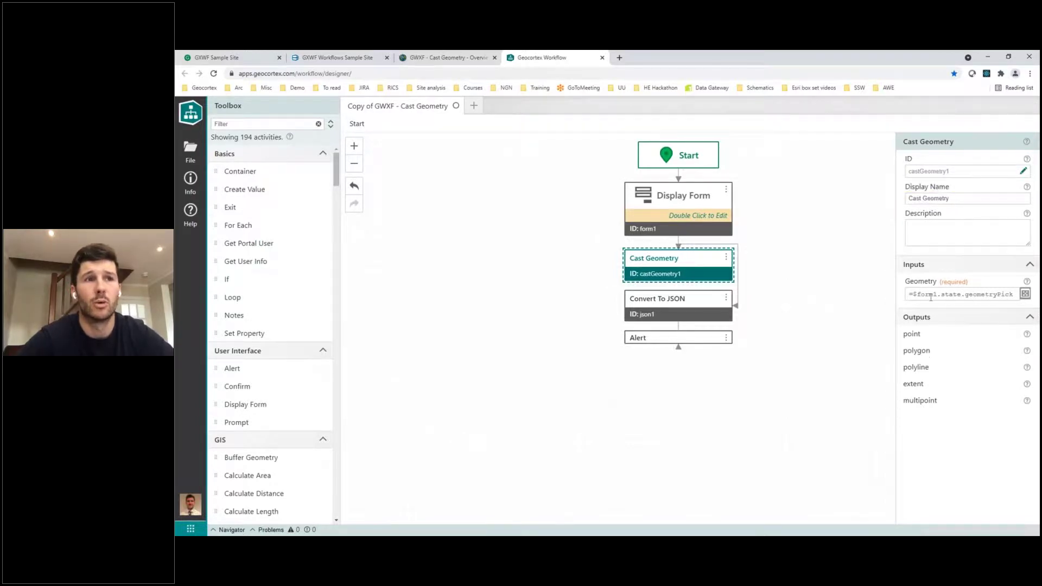
{"action": "left_click", "coordinate": [1025, 295]}
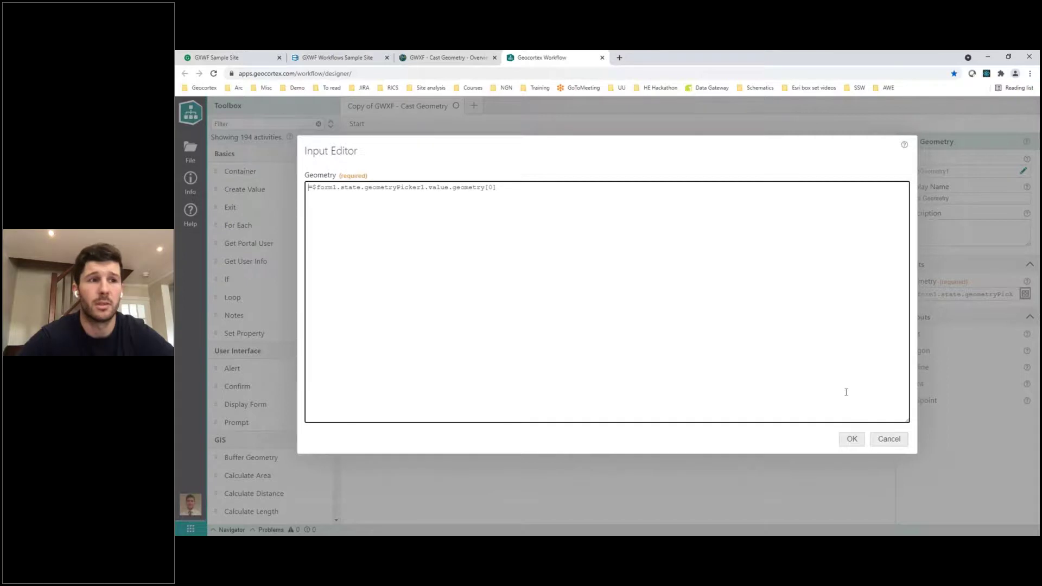
{"action": "left_click", "coordinate": [852, 439]}
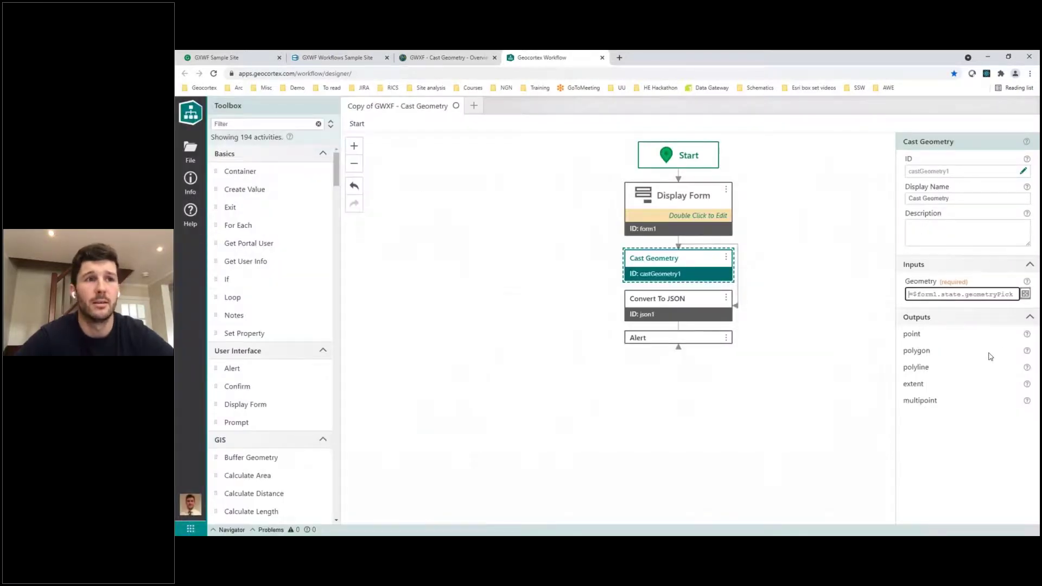
{"action": "left_click", "coordinate": [1027, 336]}
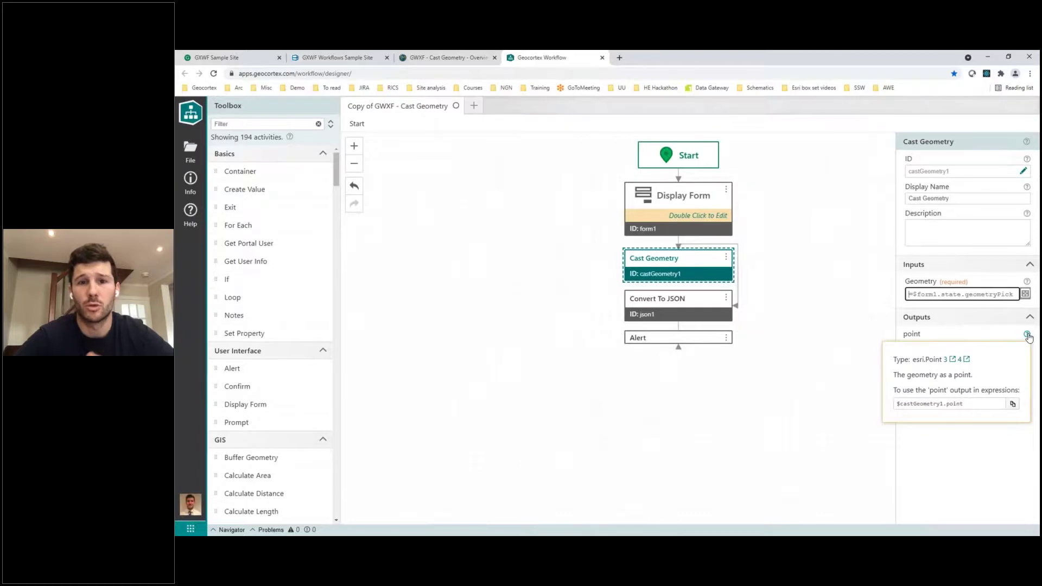
{"action": "left_click", "coordinate": [853, 353]}
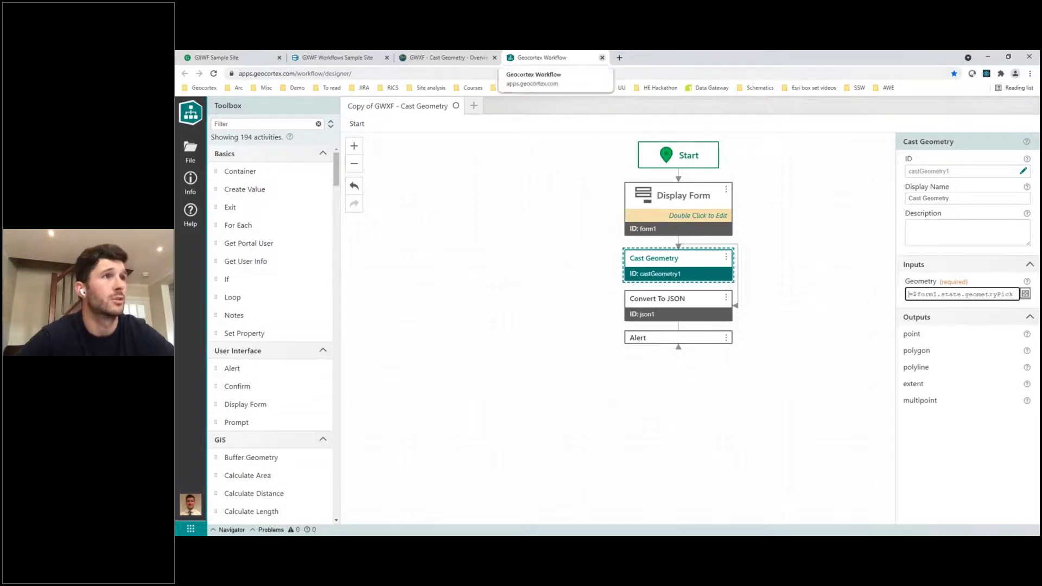
Step: Close the workflow designer without saving and the Cast Geometry overview page, and return to the GXWF Sample Site
{"action": "middle_click", "coordinate": [537, 58]}
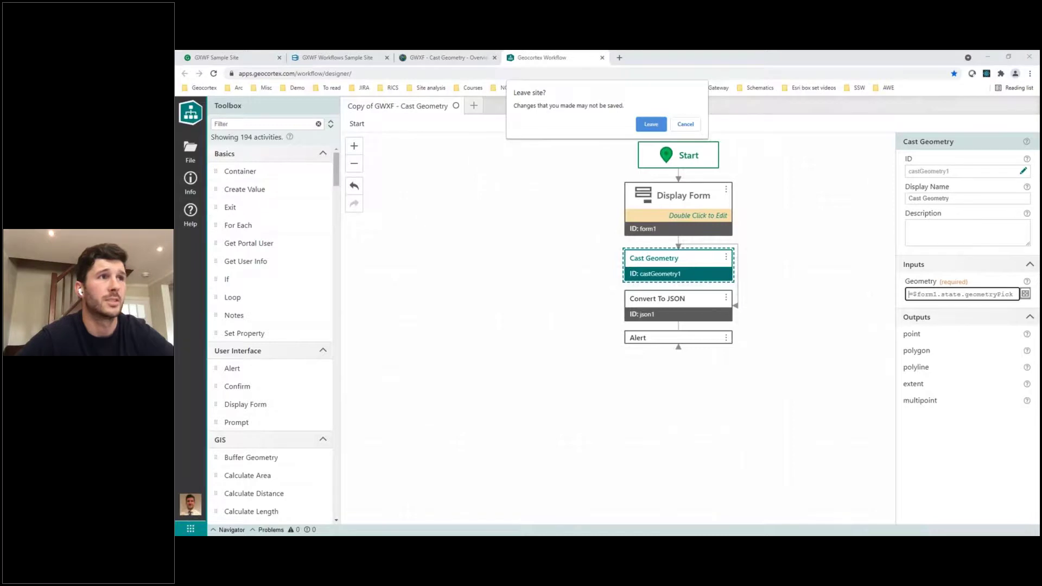
{"action": "left_click", "coordinate": [649, 124]}
{"action": "left_click", "coordinate": [495, 58]}
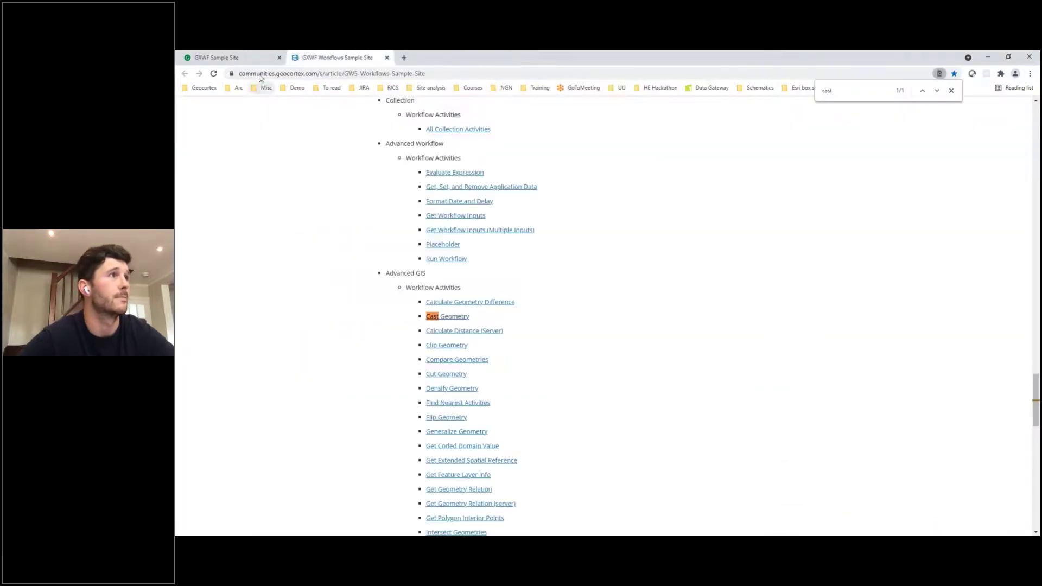
{"action": "left_click", "coordinate": [236, 58]}
{"action": "left_click", "coordinate": [328, 57]}
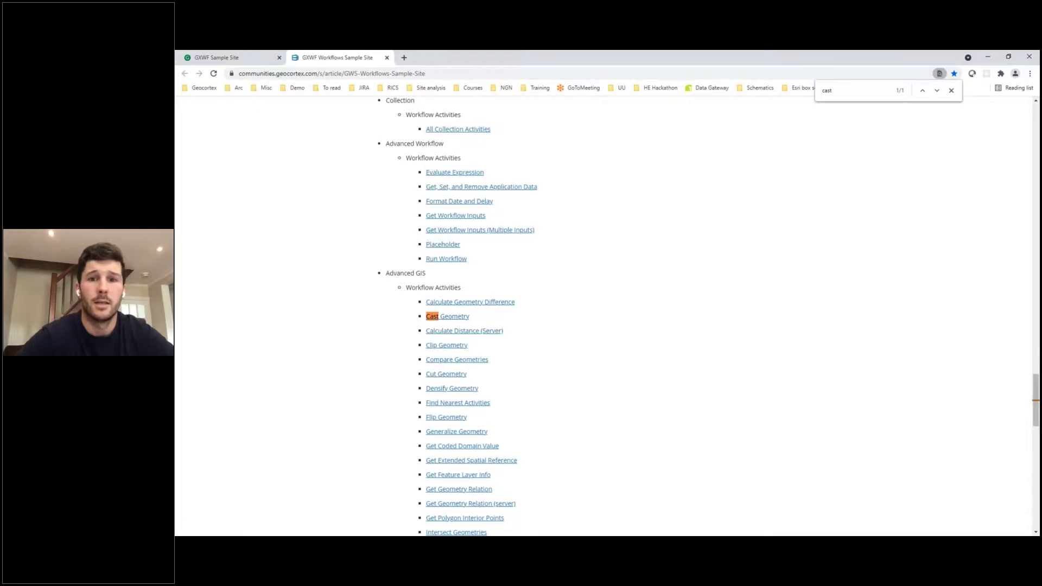
{"action": "left_click", "coordinate": [244, 58]}
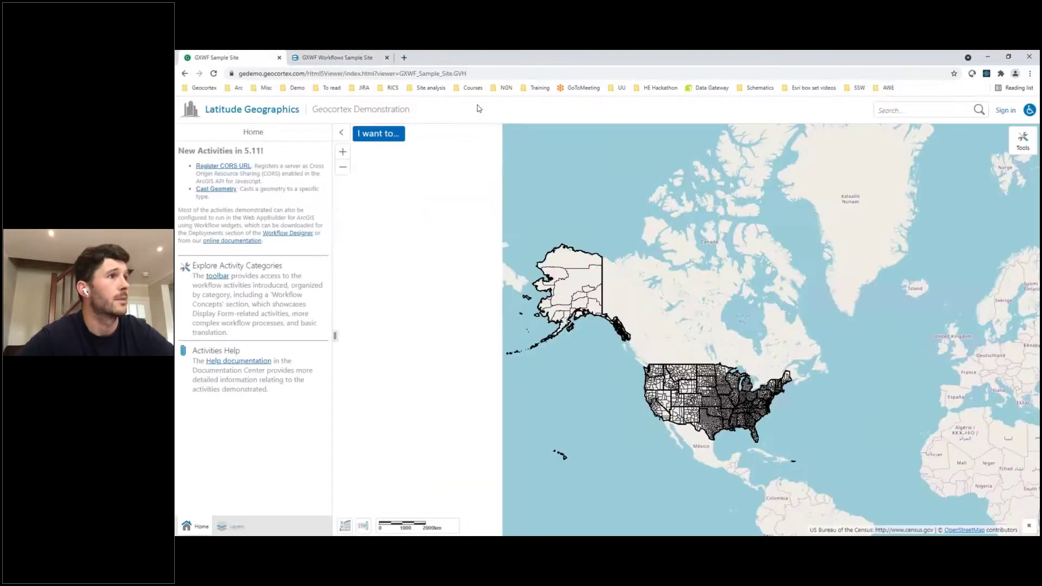
Step: Run the Display Form Elements sample's Auto Complete demo with Florida, accept the alert and choose to run another demo
{"action": "left_click", "coordinate": [212, 171]}
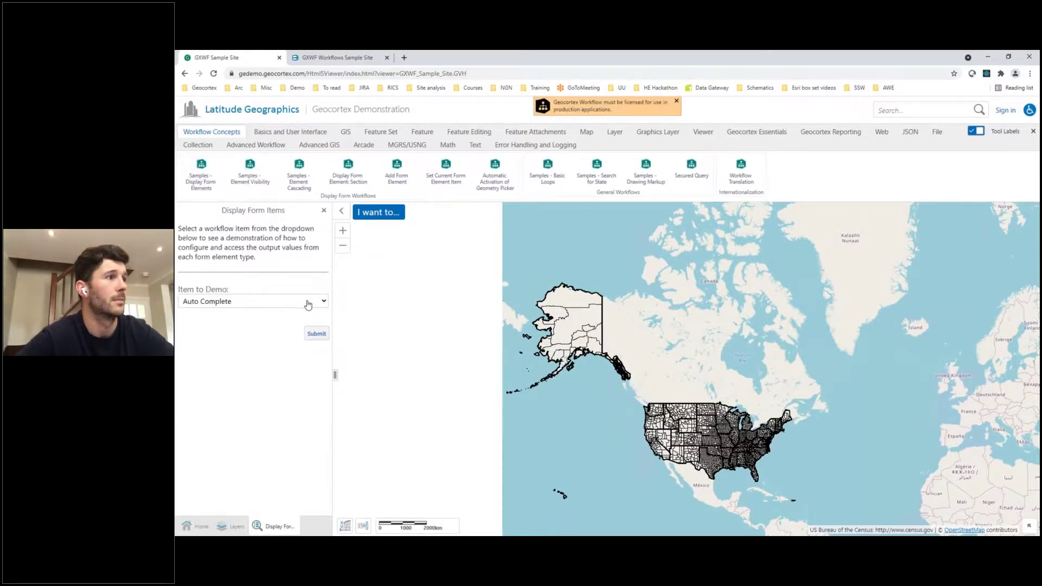
{"action": "left_click", "coordinate": [316, 334]}
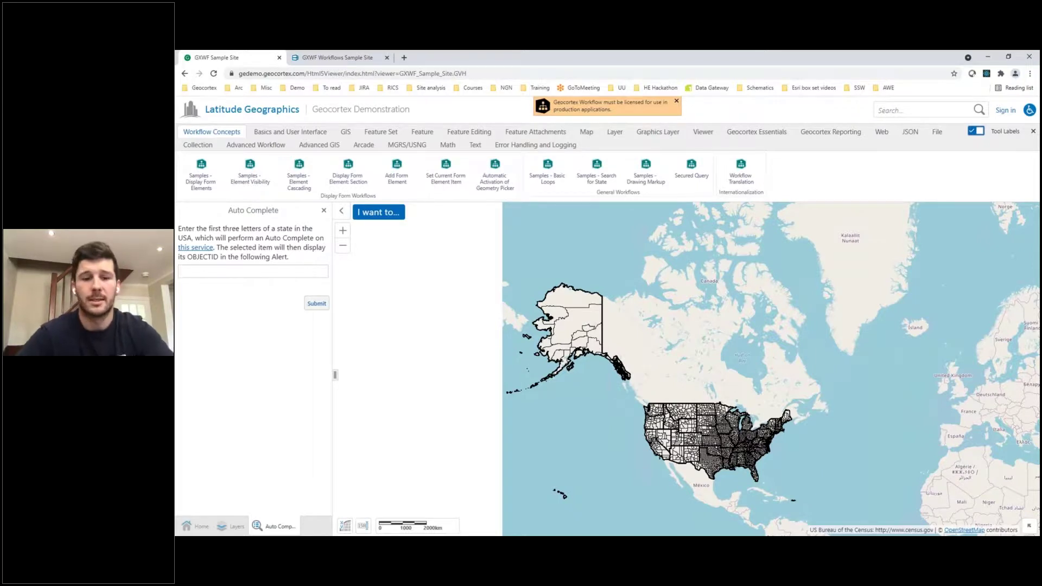
{"action": "type", "text": "Flo"}
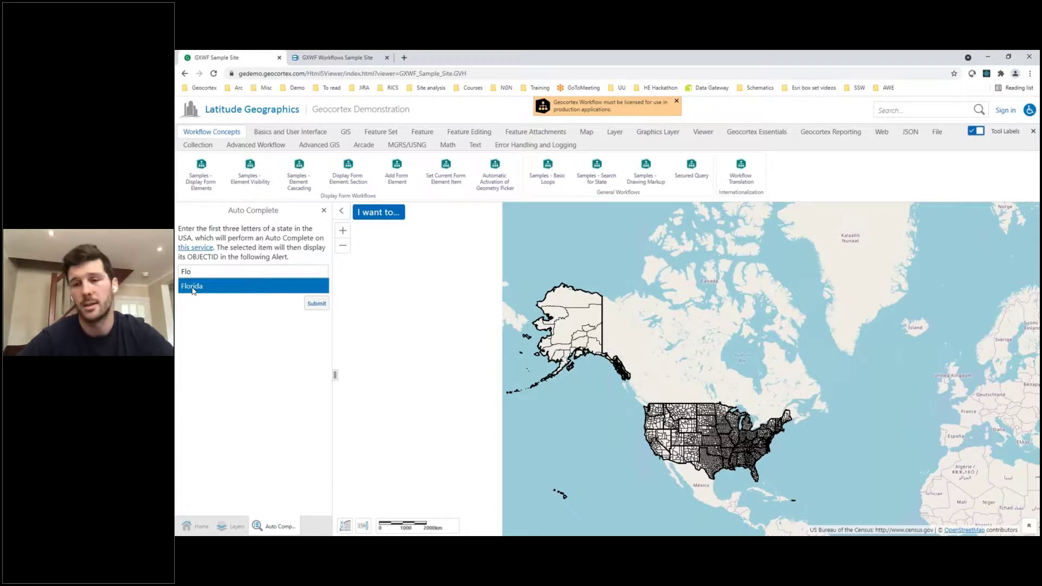
{"action": "left_click", "coordinate": [193, 286]}
{"action": "left_click", "coordinate": [317, 304]}
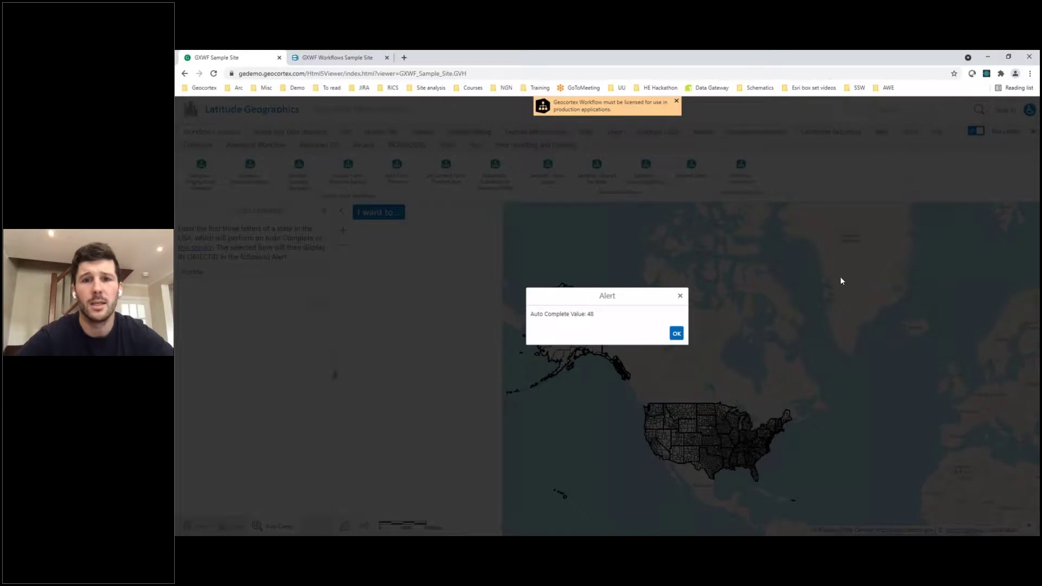
{"action": "key", "text": "Return"}
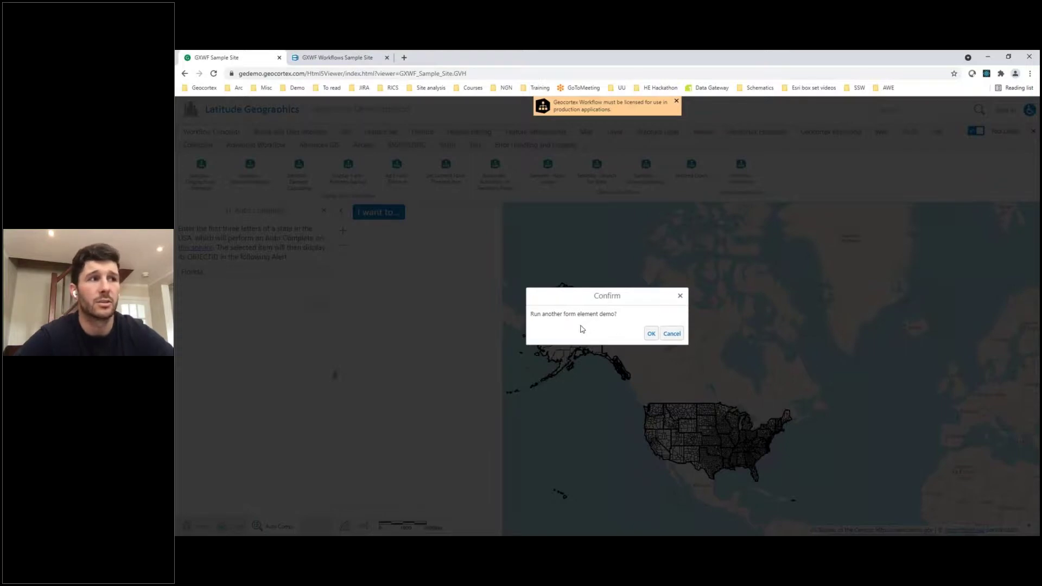
{"action": "left_click", "coordinate": [650, 335]}
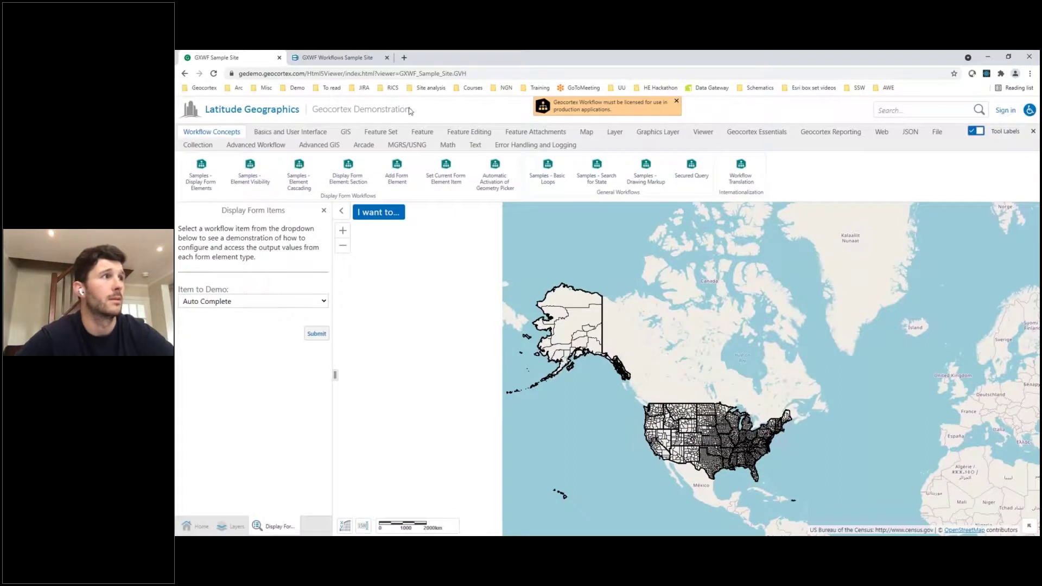
Step: Search the GXWF Workflows Sample Site page for "form" and open a copy of the Display Form Elements workflow in the designer
{"action": "left_click", "coordinate": [329, 55]}
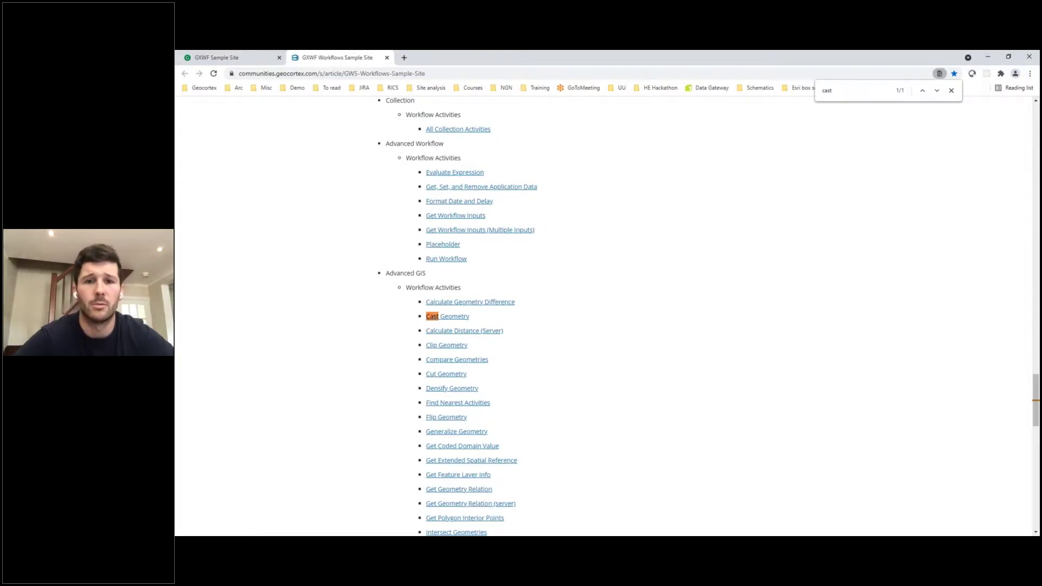
{"action": "left_click_drag", "start_coordinate": [860, 96], "coordinate": [805, 92]}
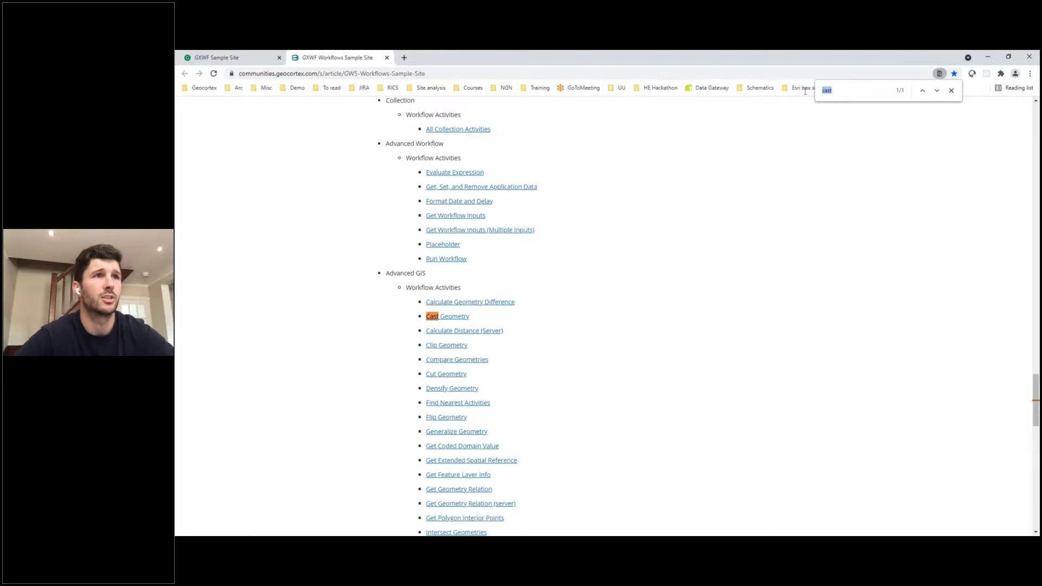
{"action": "type", "text": "form"}
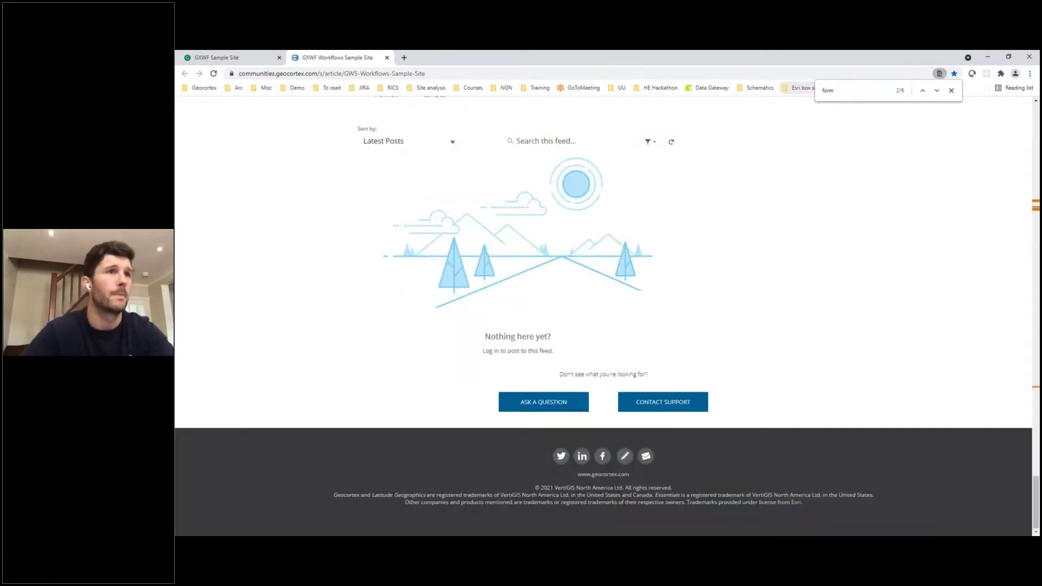
{"action": "key", "text": "Return"}
{"action": "left_click", "coordinate": [475, 331]}
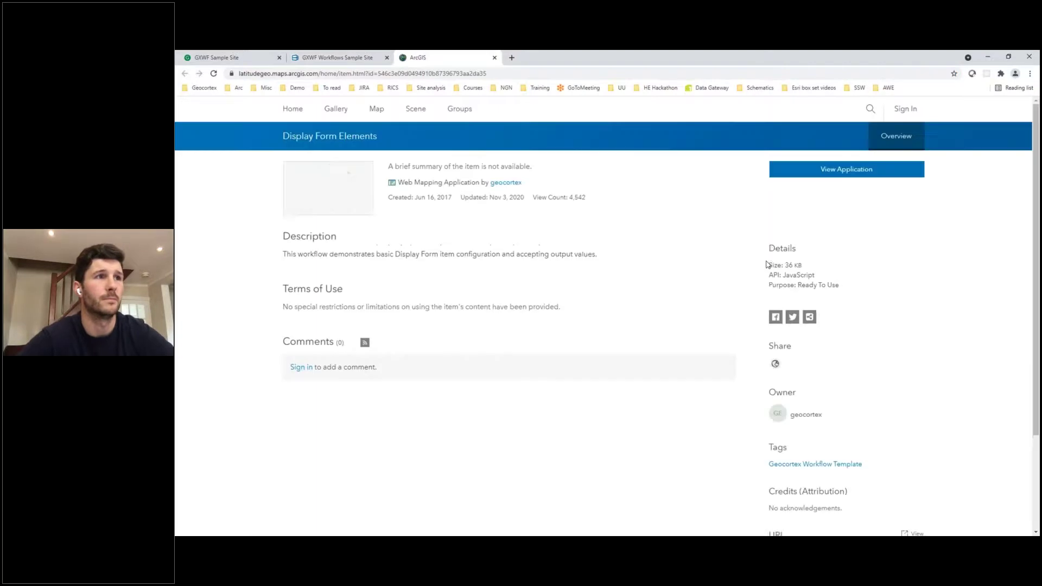
{"action": "left_click", "coordinate": [847, 170]}
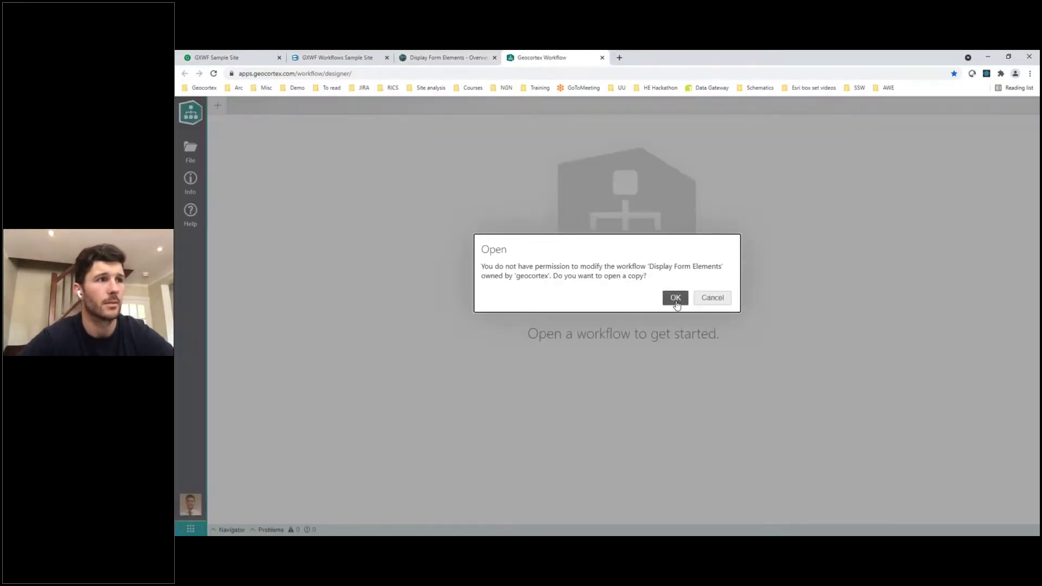
{"action": "left_click", "coordinate": [676, 298]}
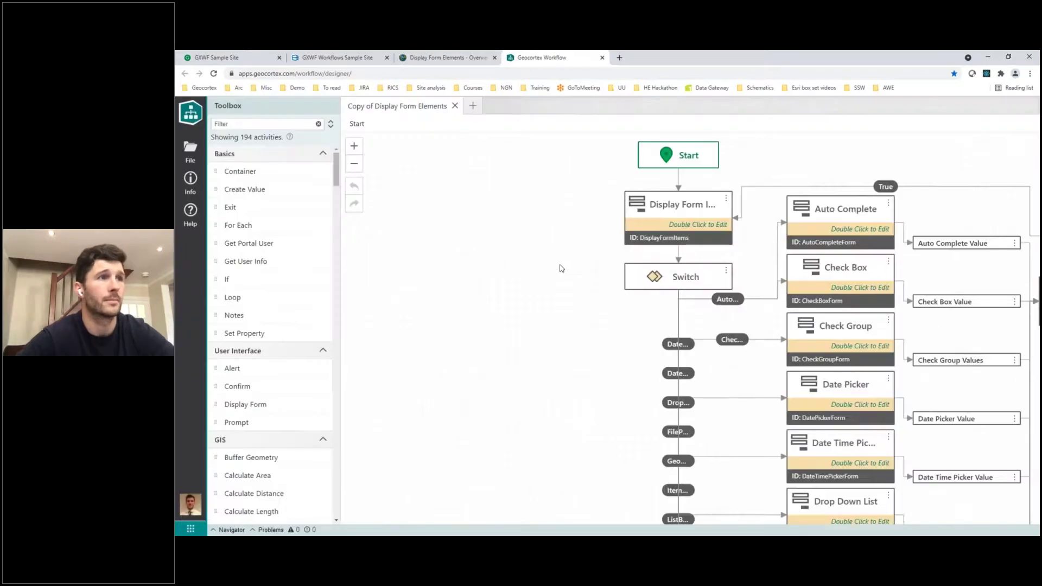
Step: Inspect the Item to Demo drop-down list in the Display Form Items form and return to the main workflow
{"action": "left_click", "coordinate": [643, 233]}
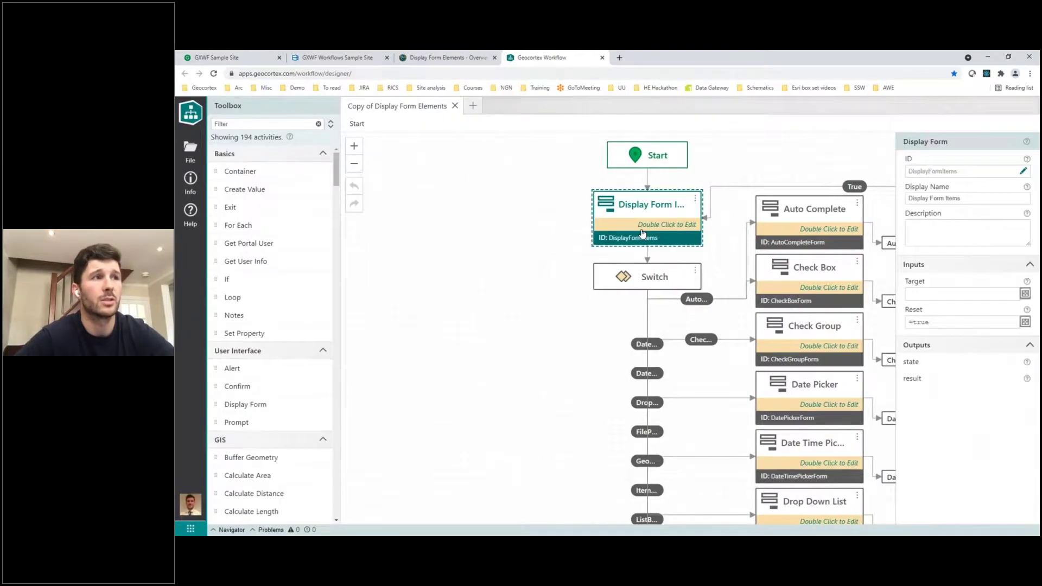
{"action": "double_click", "coordinate": [643, 233]}
{"action": "left_click", "coordinate": [518, 279]}
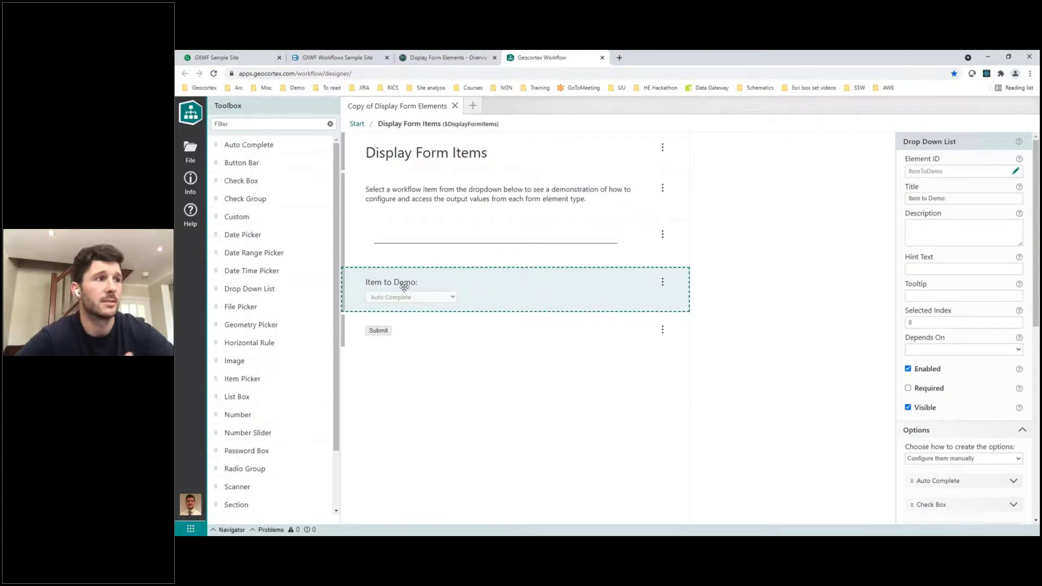
{"action": "left_click", "coordinate": [359, 124]}
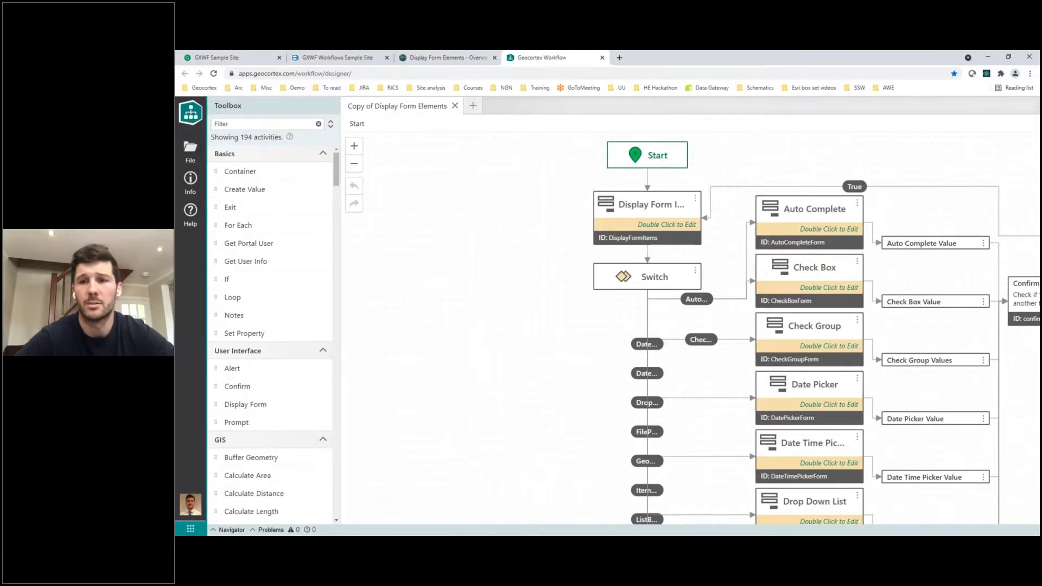
Step: Look over the workflow's form element branches, including Auto Complete, and reopen the Display Form Items form
{"action": "scroll", "coordinate": [814, 326], "scroll_direction": "down", "scroll_amount": 6}
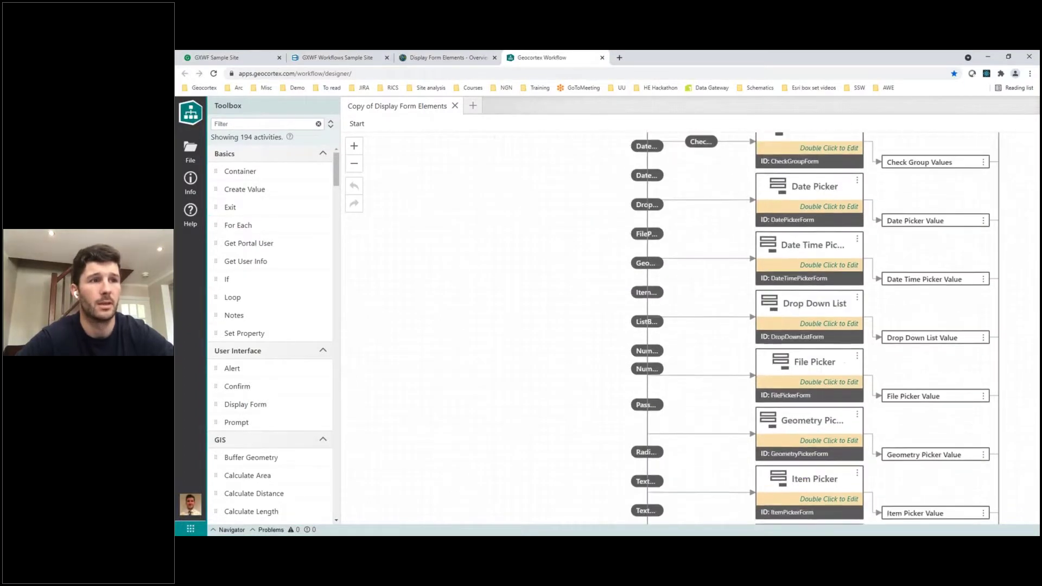
{"action": "scroll", "coordinate": [814, 326], "scroll_direction": "up", "scroll_amount": 5}
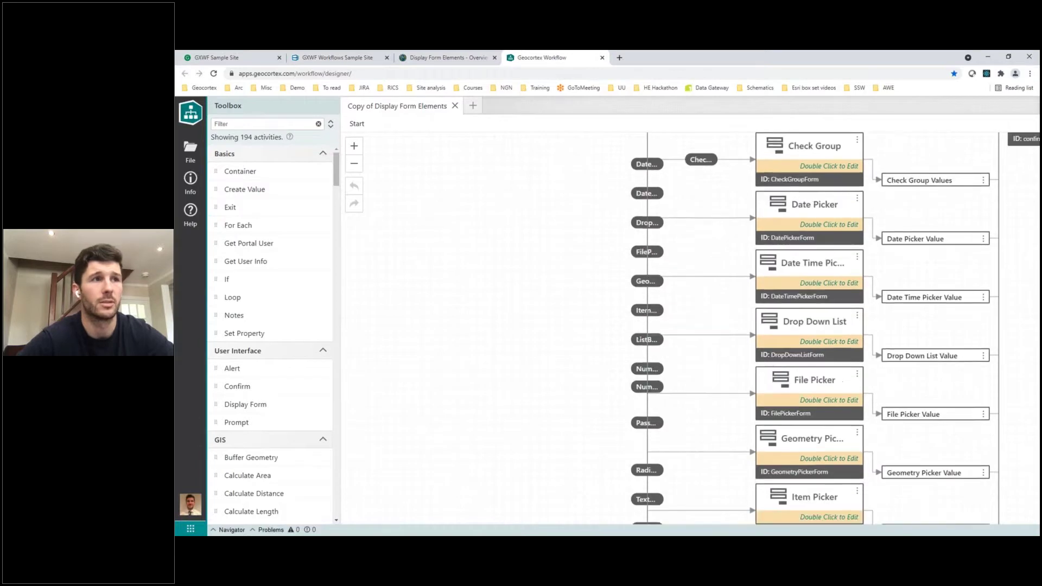
{"action": "scroll", "coordinate": [814, 325], "scroll_direction": "up", "scroll_amount": 2}
{"action": "left_click", "coordinate": [809, 293]}
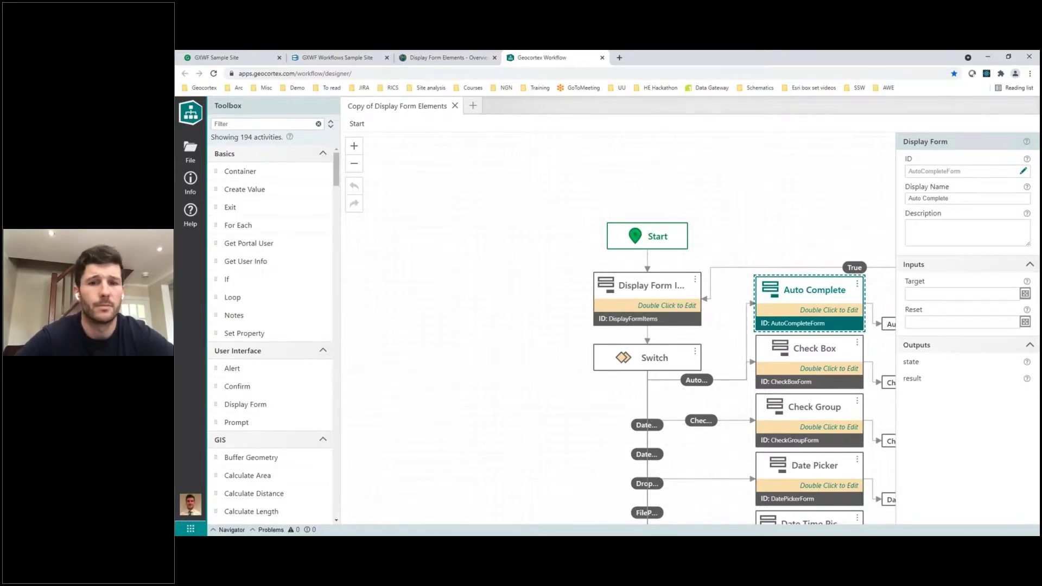
{"action": "left_click", "coordinate": [647, 293]}
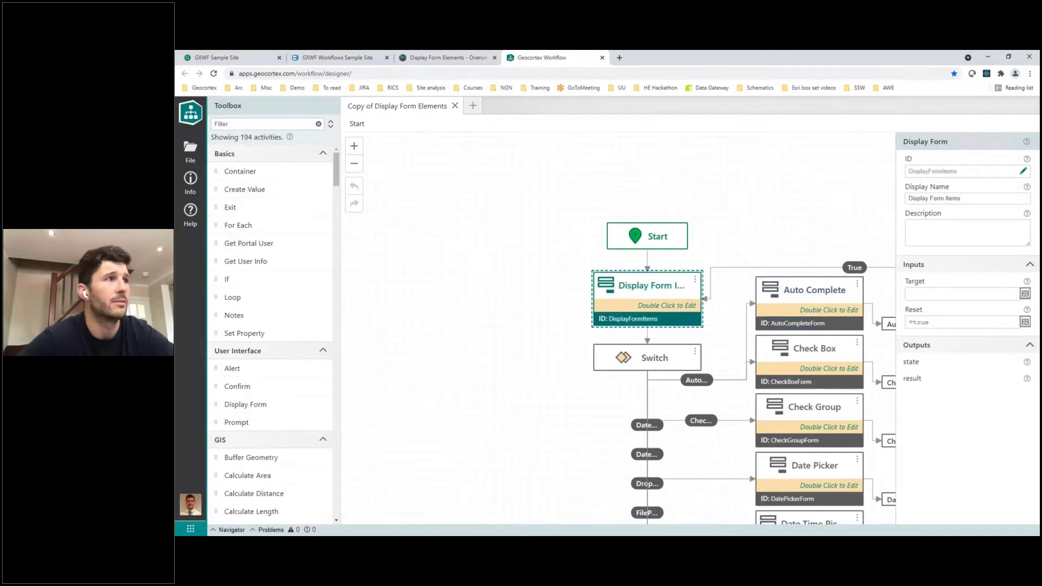
{"action": "double_click", "coordinate": [647, 294]}
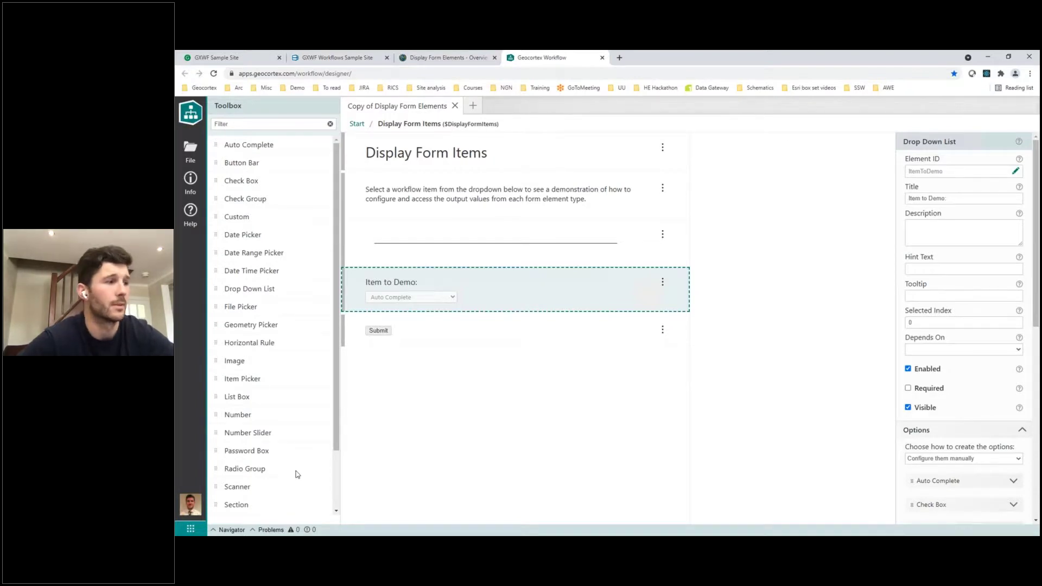
Step: Use the Navigator to go to the Query Layer activity in ArcGIS Query-AutoComplete and examine its inputs and description
{"action": "left_click", "coordinate": [232, 530]}
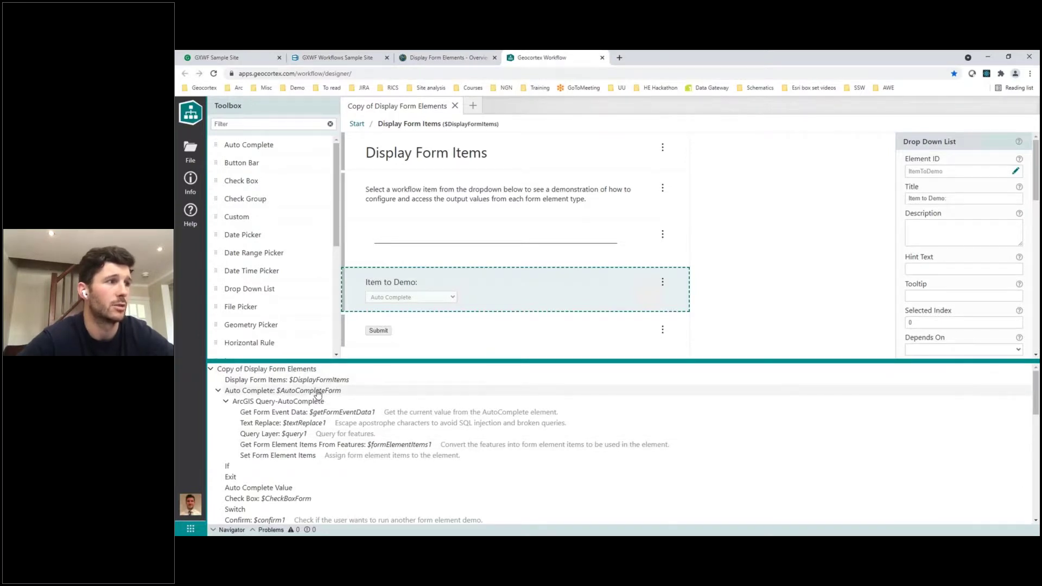
{"action": "double_click", "coordinate": [286, 435]}
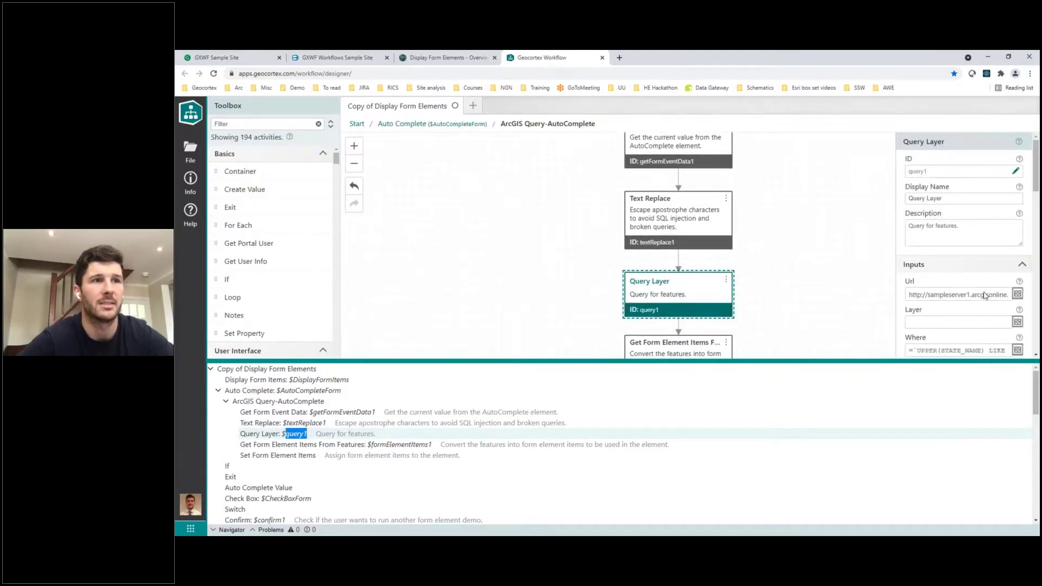
{"action": "scroll", "coordinate": [988, 296], "scroll_direction": "down", "scroll_amount": 10}
{"action": "scroll", "coordinate": [966, 244], "scroll_direction": "down", "scroll_amount": 3}
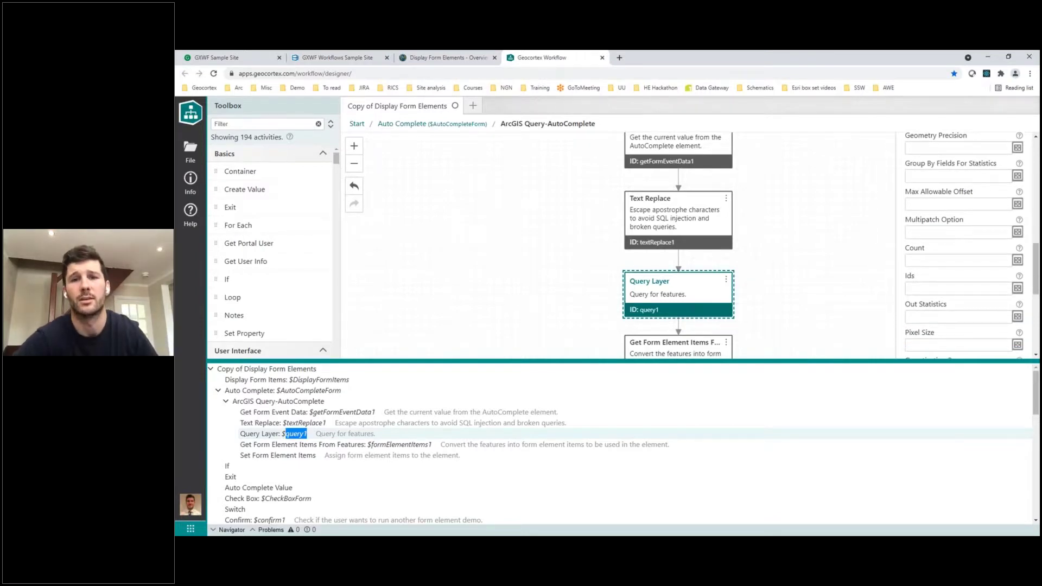
{"action": "scroll", "coordinate": [934, 309], "scroll_direction": "up", "scroll_amount": 15}
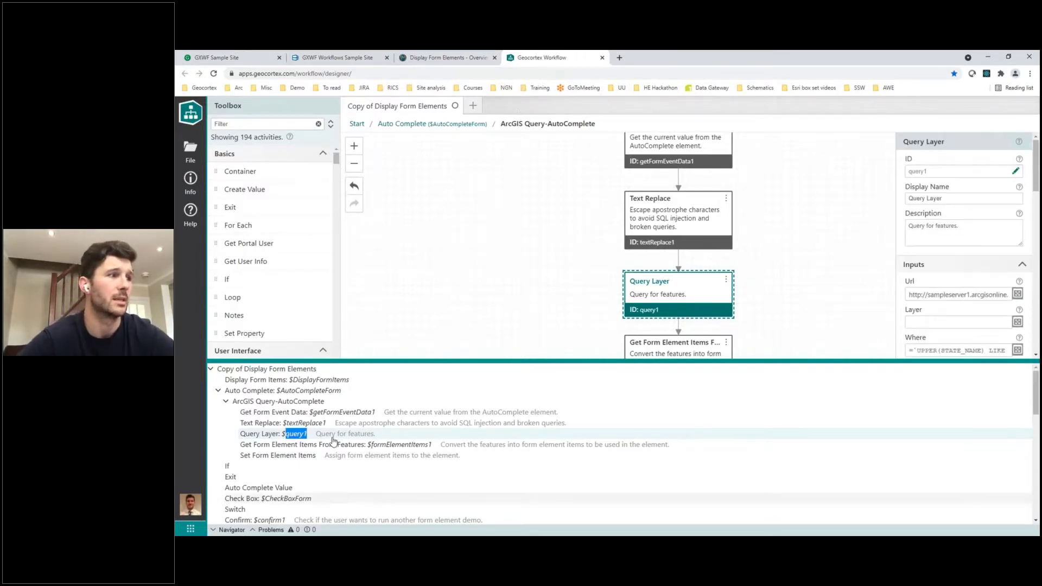
{"action": "triple_click", "coordinate": [957, 229]}
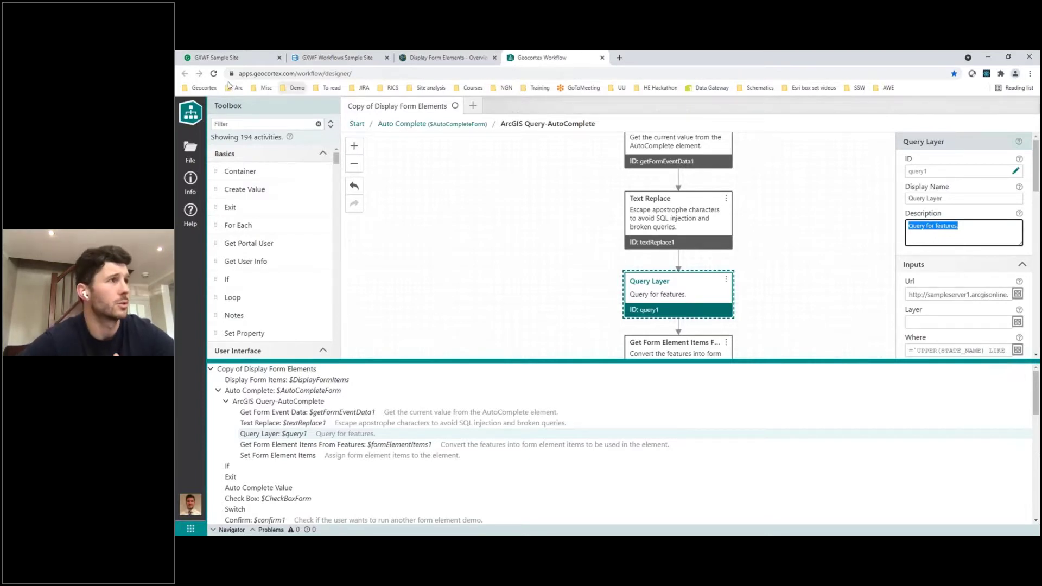
Step: Return to the GXWF Sample Site and switch to the slide presentation's Summary slide
{"action": "key", "text": "ctrl+1"}
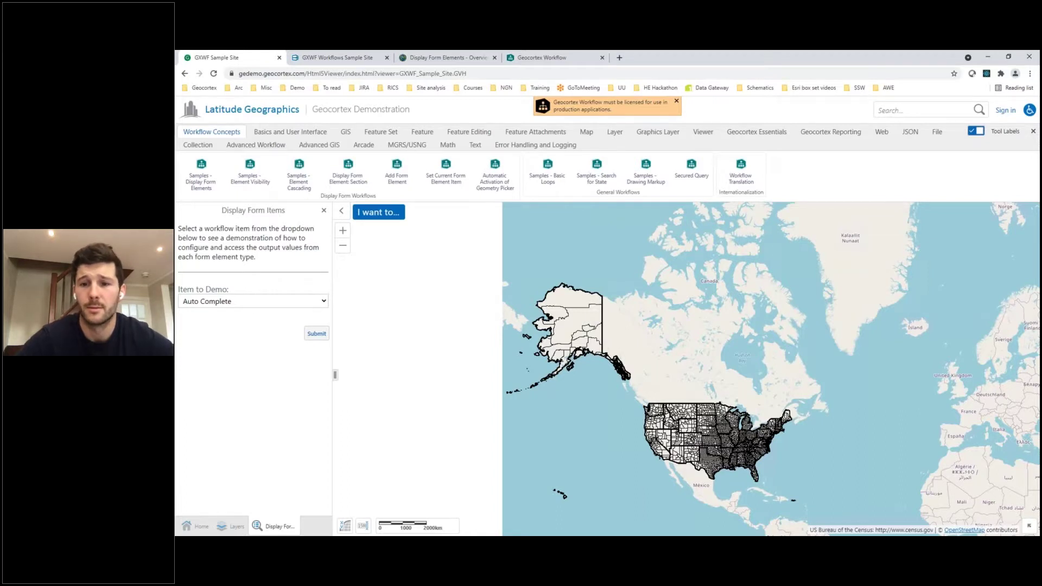
{"action": "key", "text": "F5"}
{"action": "key", "text": "End"}
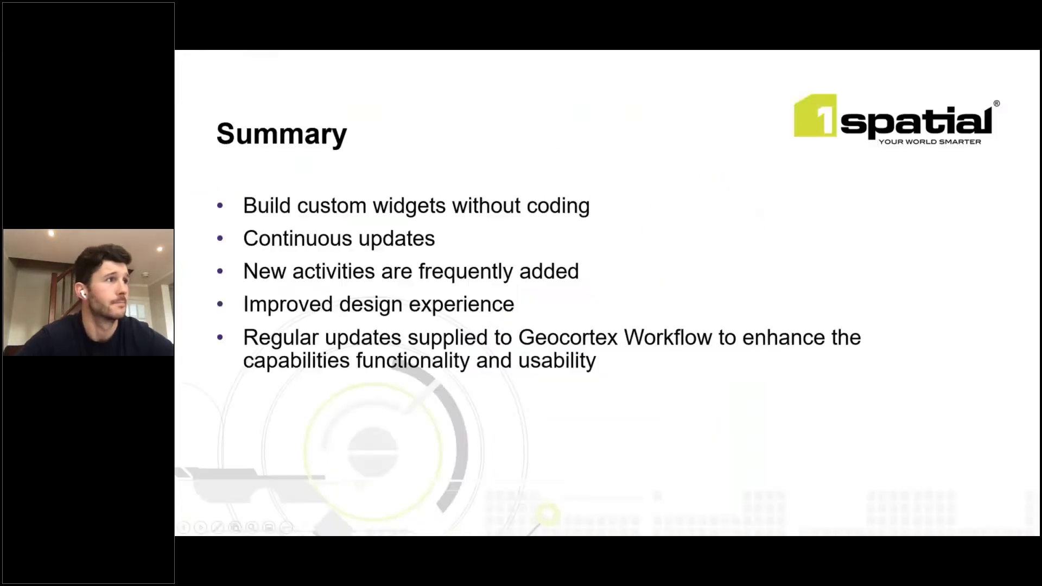